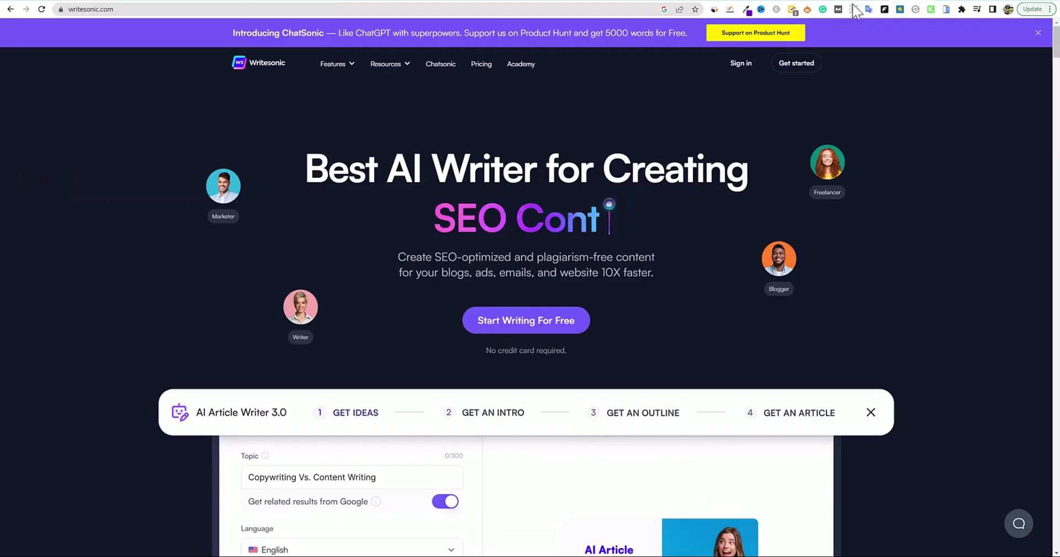
View the Writesonic site's Similarweb traffic statistics, then close the panel
left_click(853, 9)
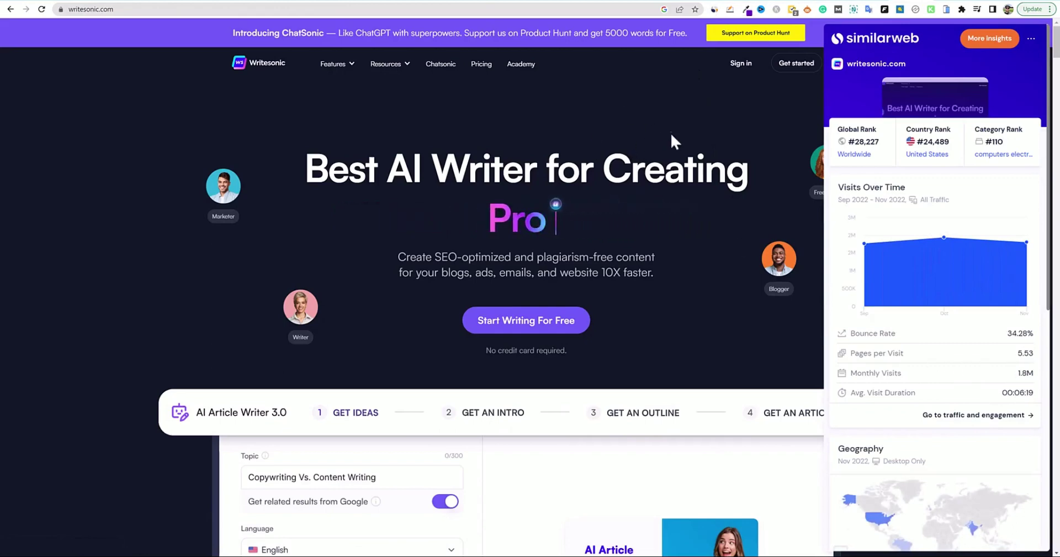
left_click(681, 108)
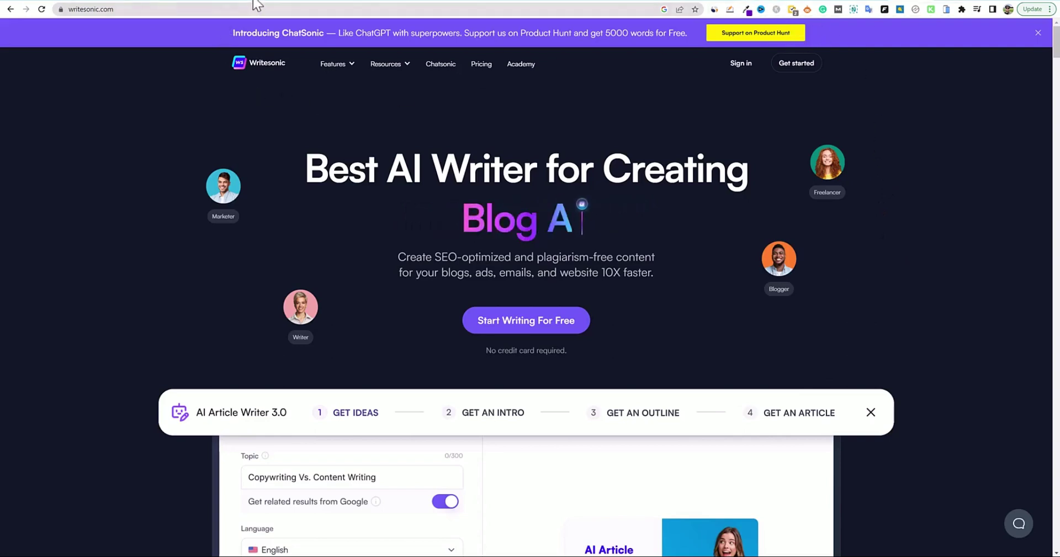
left_click(215, 2)
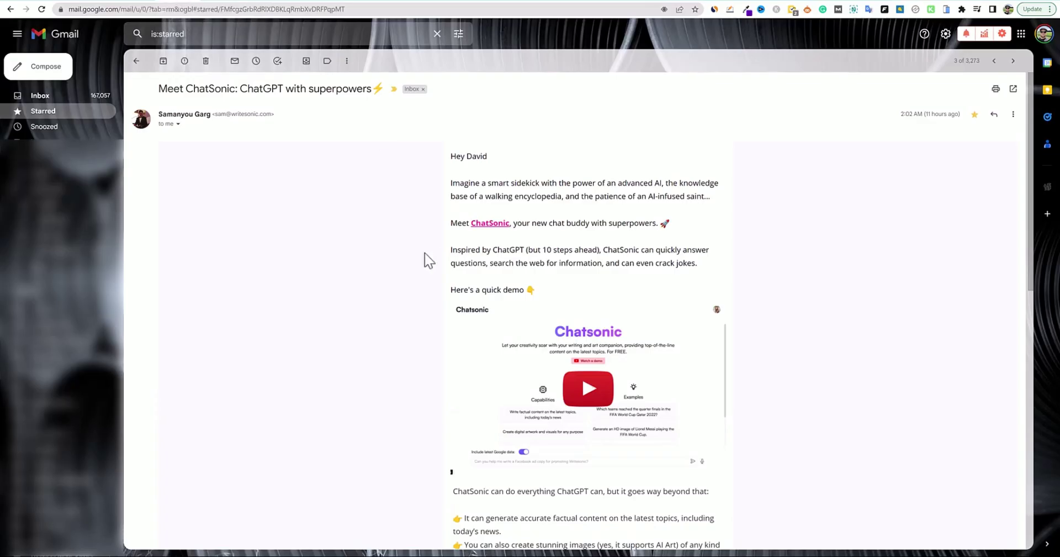
scroll(517, 222, "down", 1)
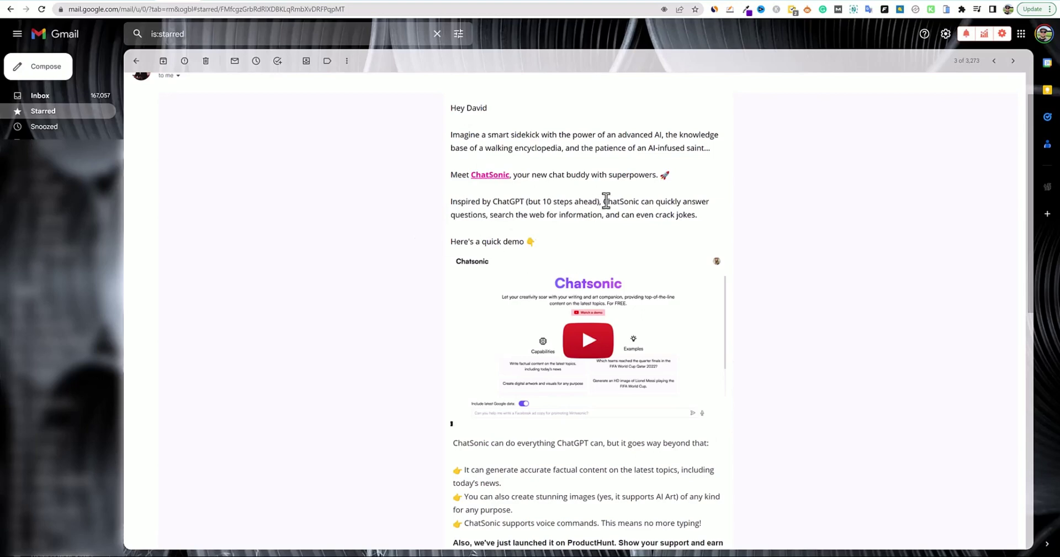
Highlight the email lines on what ChatSonic can do and how it goes beyond ChatGPT
left_click_drag(607, 202, 707, 226)
scroll(773, 308, "down", 3)
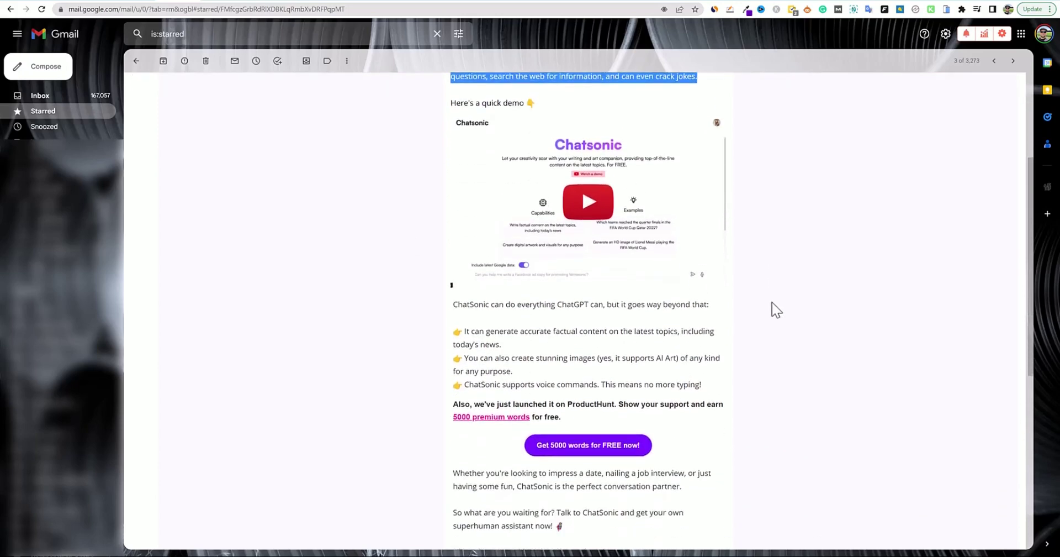
scroll(773, 308, "up", 1)
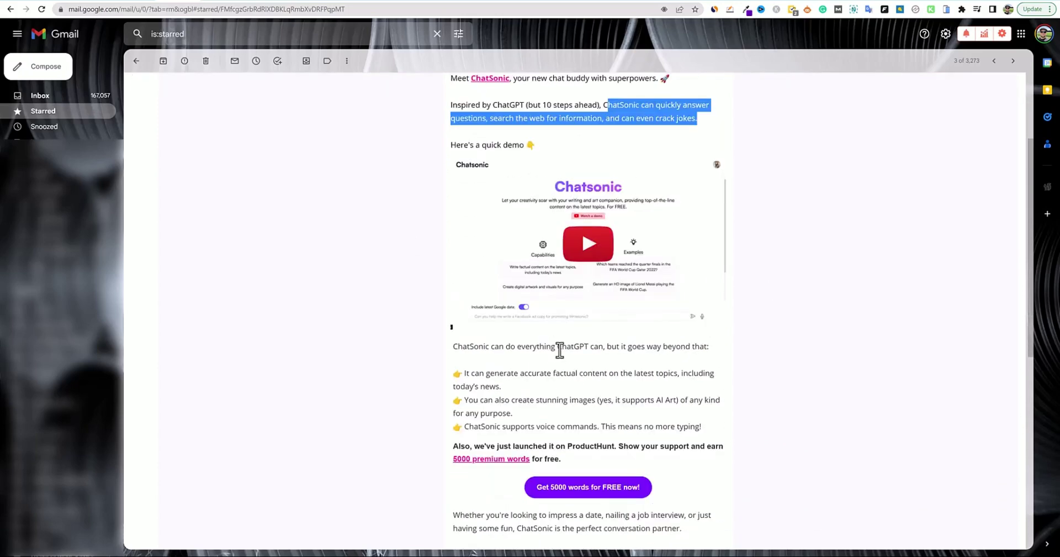
left_click_drag(557, 346, 721, 380)
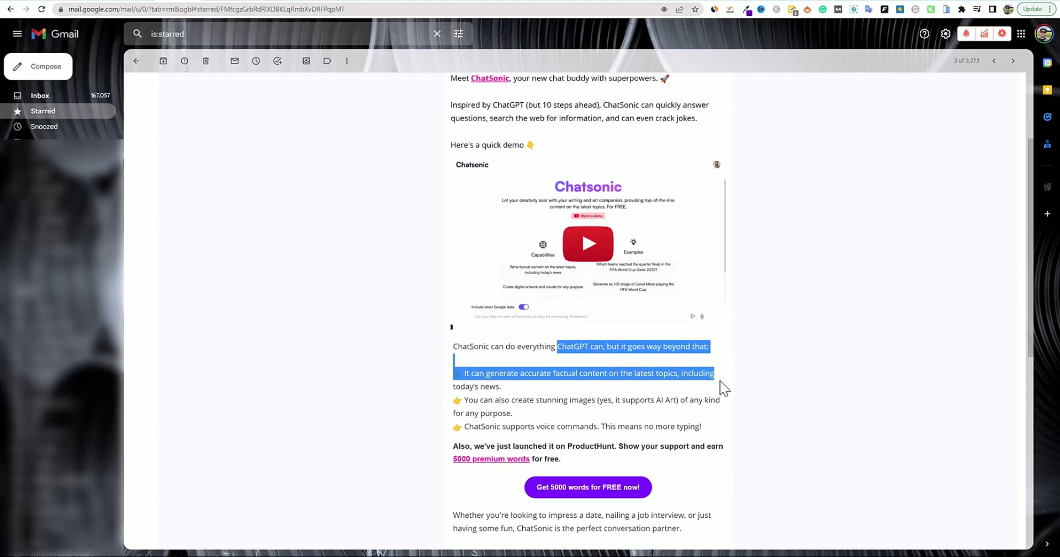
left_click_drag(720, 381, 721, 387)
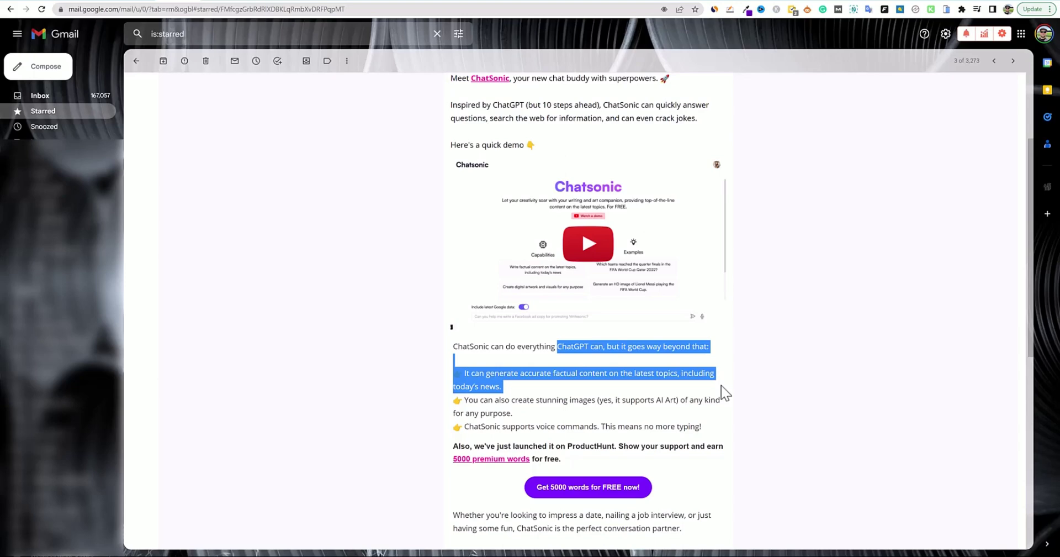
left_click(531, 398)
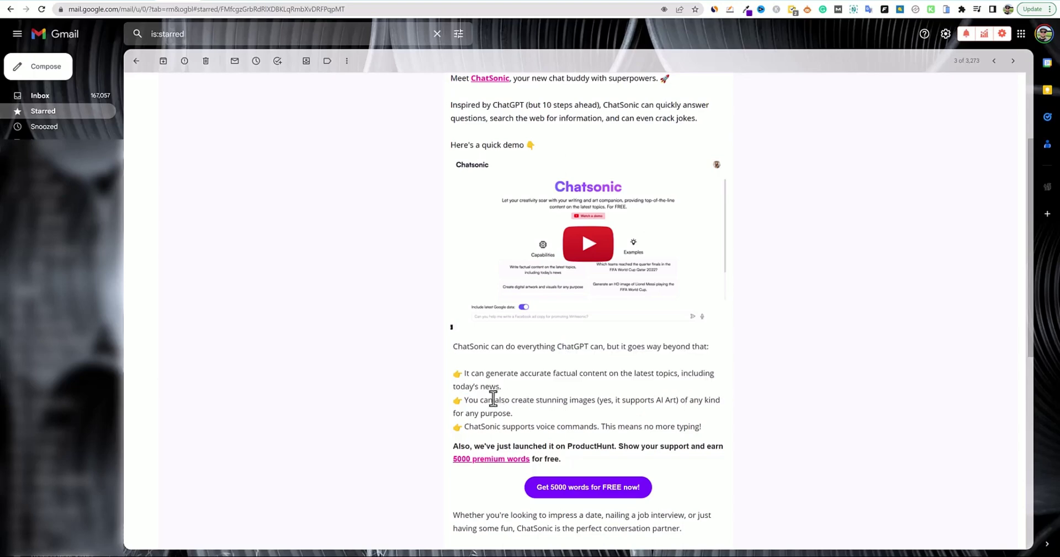
Highlight the point about creating stunning images, then return to the Writesonic tab
left_click_drag(468, 399, 703, 429)
left_click(469, 427)
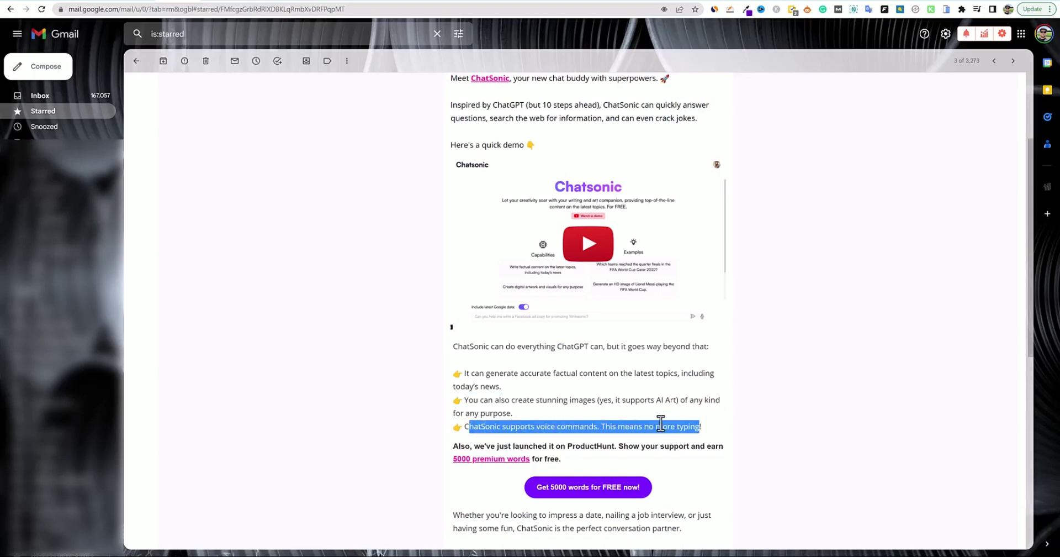
scroll(668, 421, "down", 2)
scroll(737, 397, "up", 3)
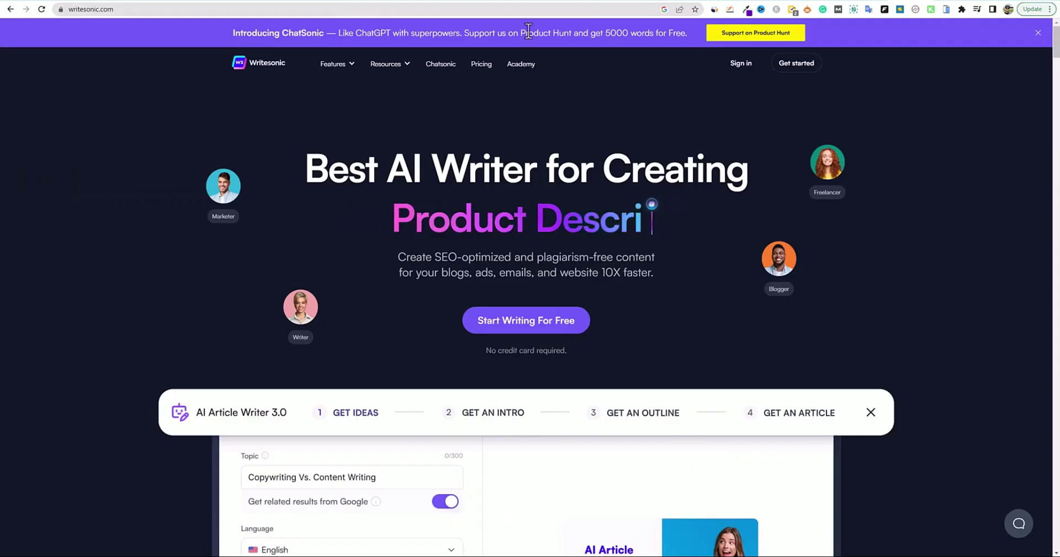
left_click(903, 2)
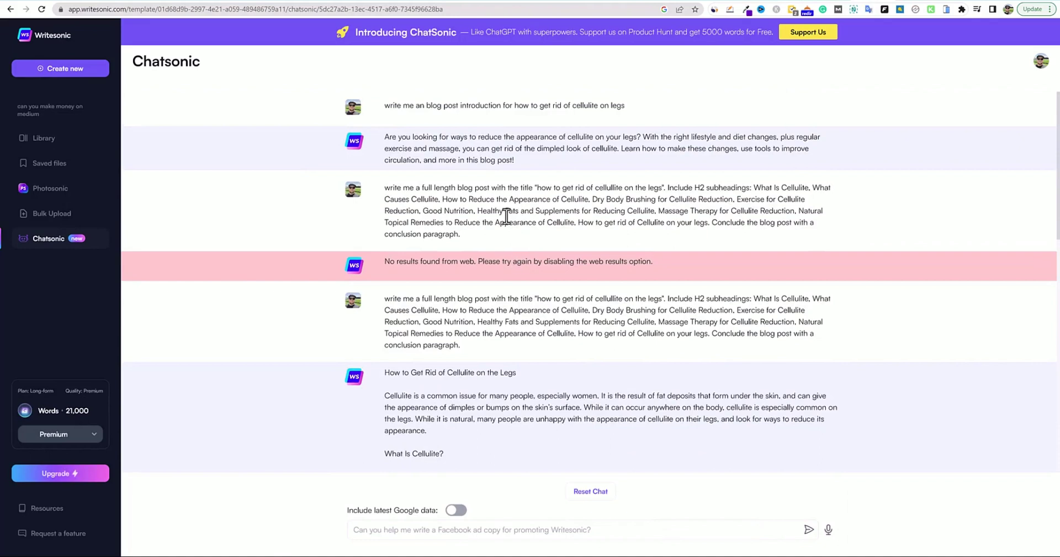
Switch to the Chatsonic conversation holding the full-length cellulite prompt and its generated article
scroll(522, 327, "down", 5)
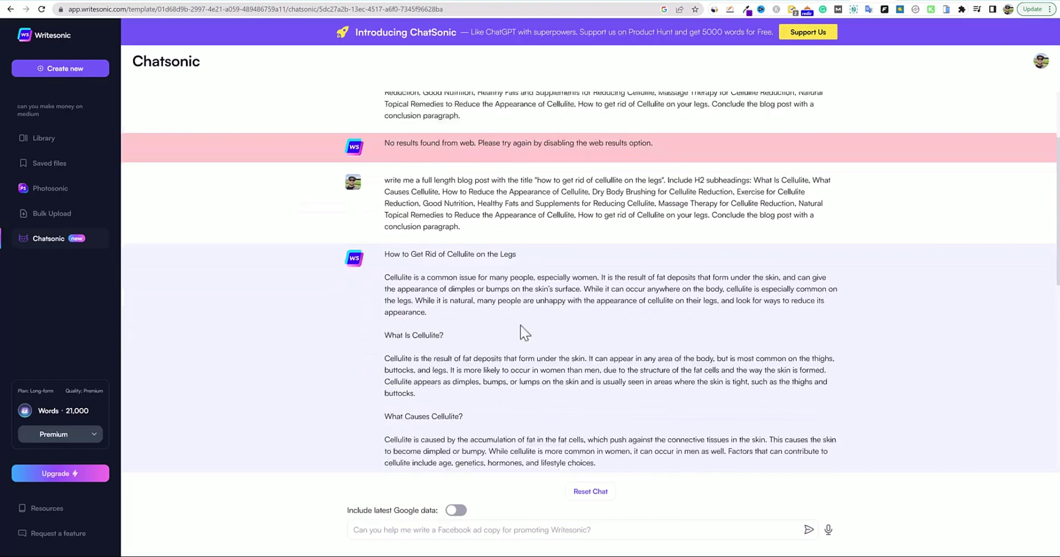
scroll(522, 327, "up", 5)
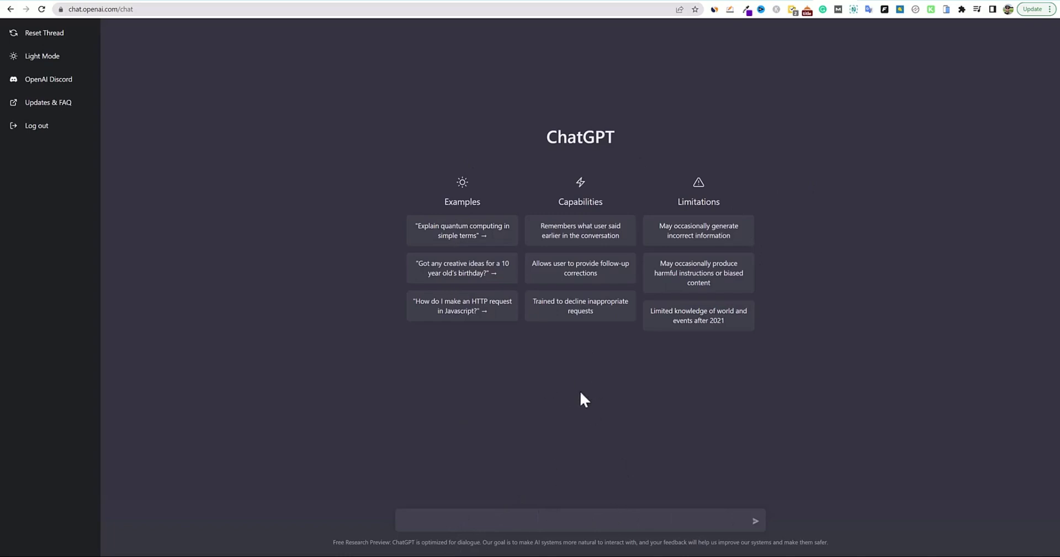
left_click(875, 2)
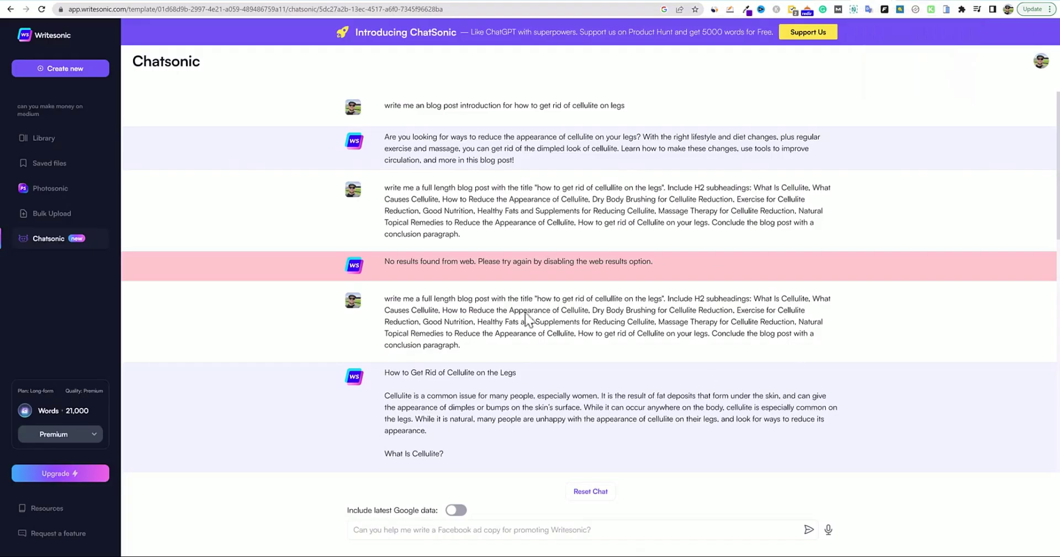
scroll(608, 358, "down", 3)
scroll(589, 331, "up", 3)
scroll(567, 295, "down", 2)
scroll(566, 293, "up", 2)
Highlight the prompt, the article title, and the What Is, What Causes and How to Reduce Cellulite sections
left_click_drag(385, 298, 821, 355)
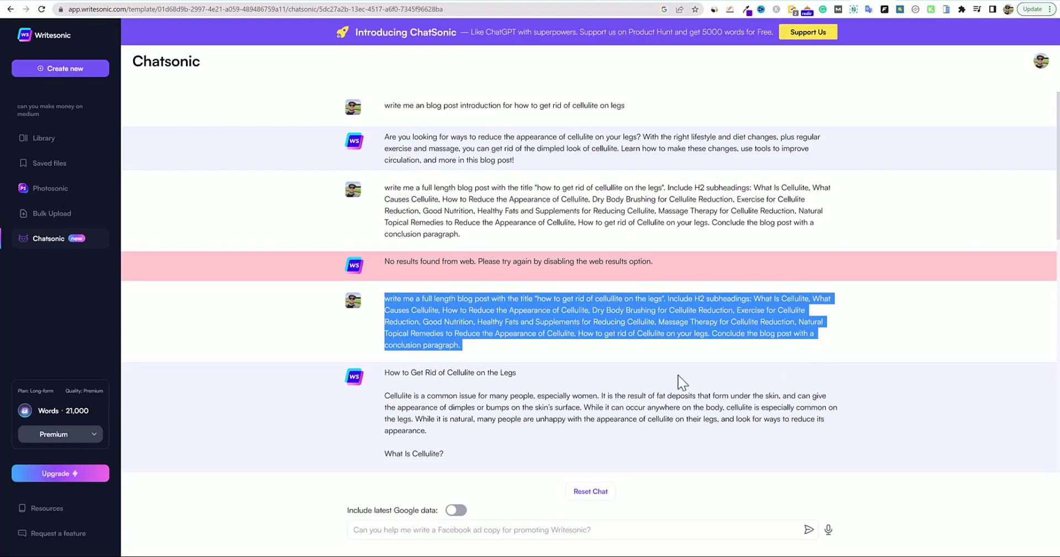
scroll(640, 383, "down", 4)
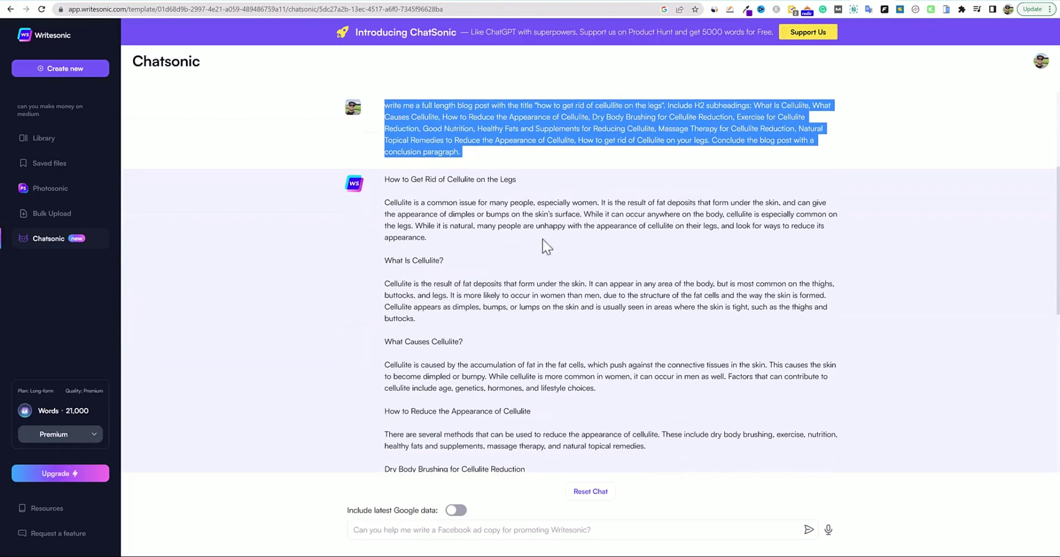
left_click_drag(385, 179, 557, 185)
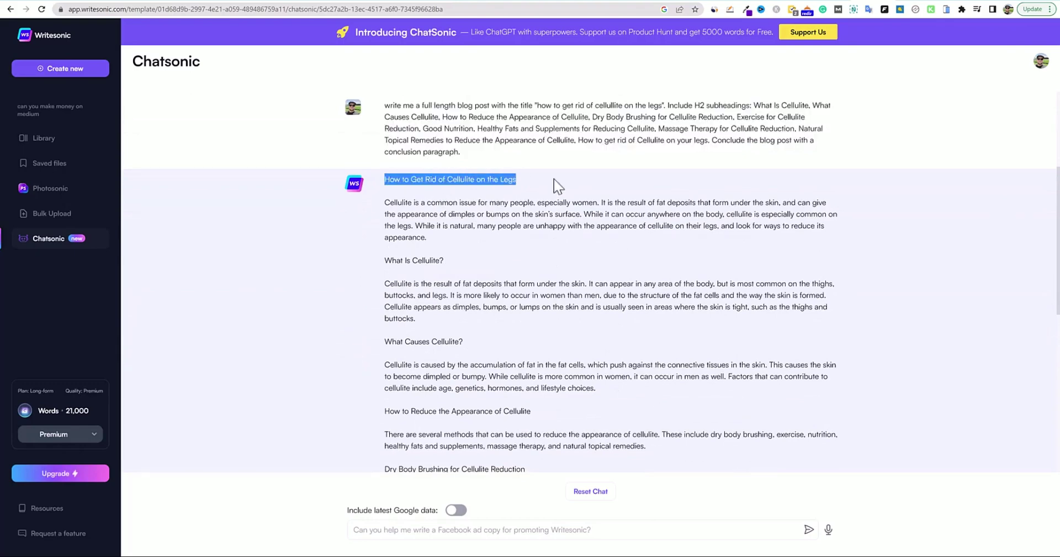
left_click_drag(386, 204, 507, 243)
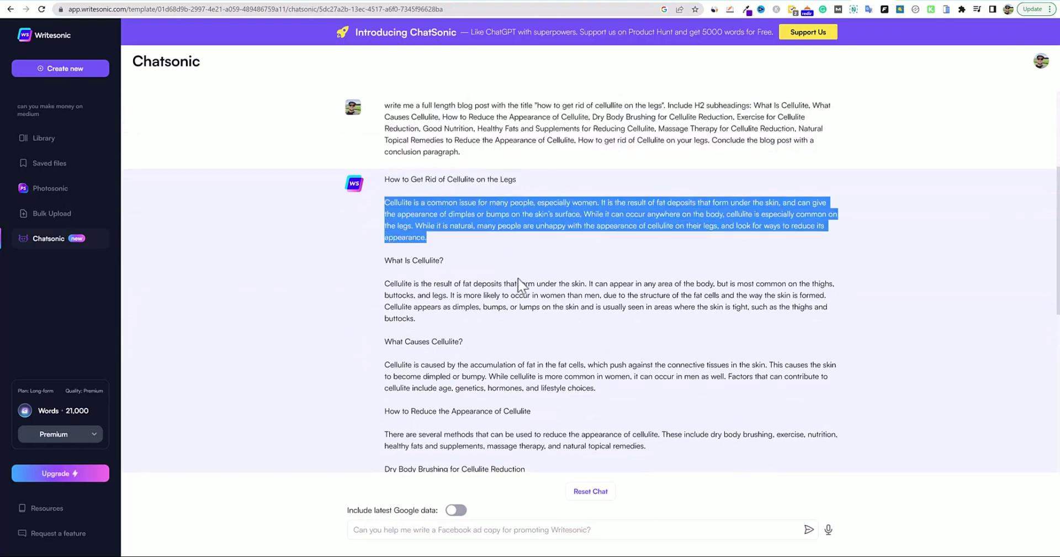
left_click(387, 260)
left_click_drag(387, 260, 452, 264)
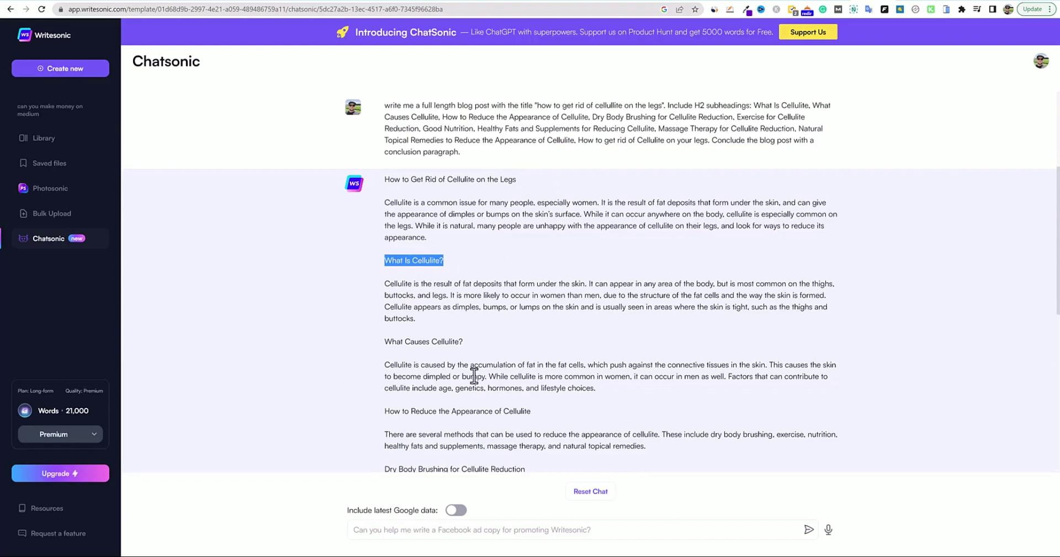
left_click_drag(387, 284, 462, 319)
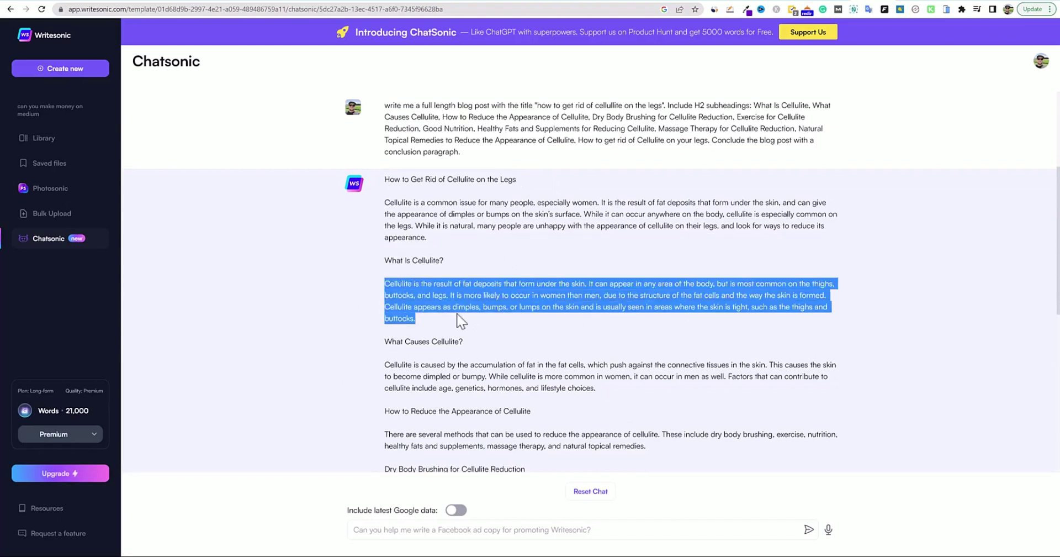
left_click_drag(386, 341, 476, 345)
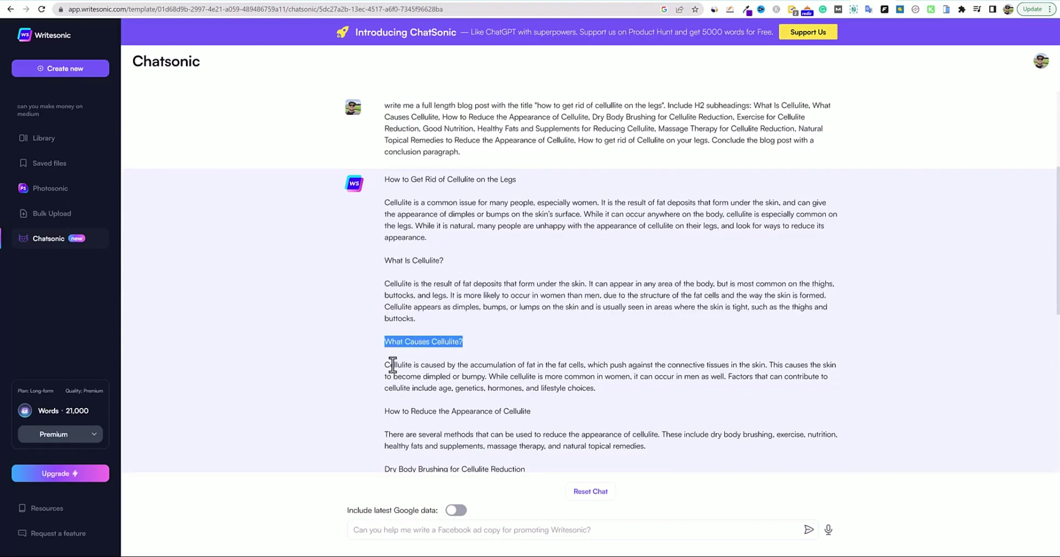
left_click_drag(389, 364, 492, 414)
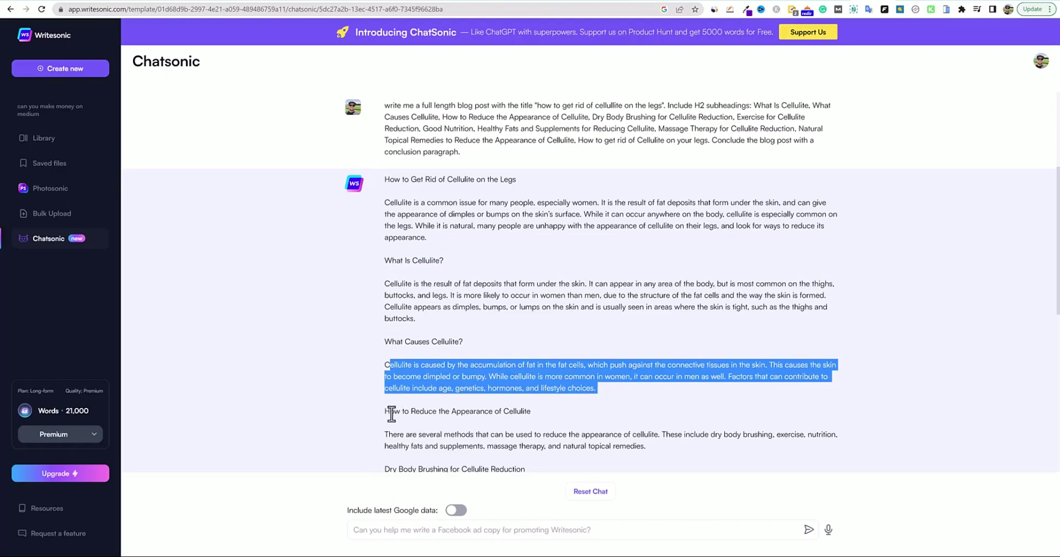
left_click_drag(391, 411, 529, 414)
left_click_drag(389, 434, 655, 452)
Match the Natural Topical Remedies heading against the prompt, then scroll to the article's cut-off ending
scroll(586, 376, "down", 5)
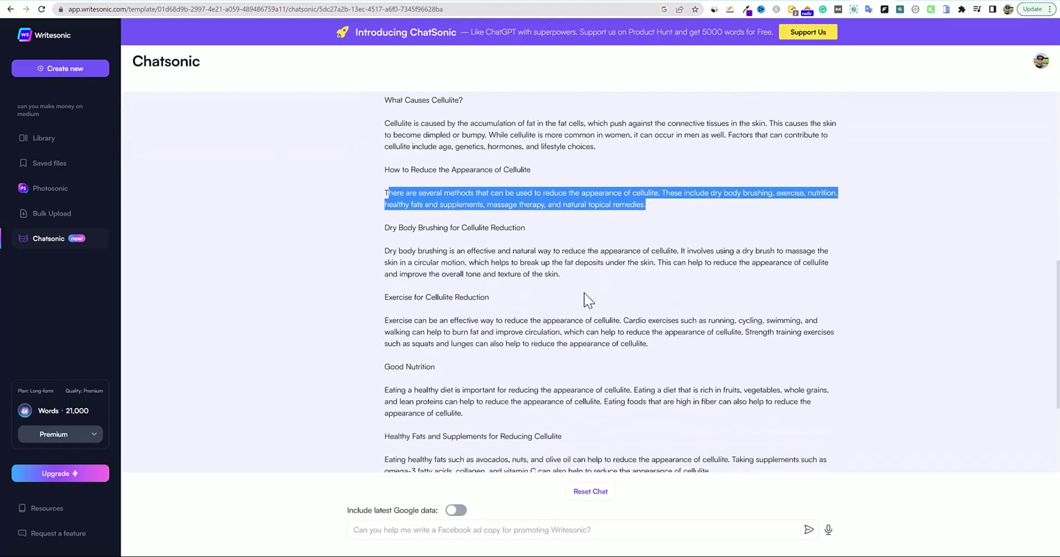
scroll(584, 292, "down", 3)
scroll(569, 270, "up", 3)
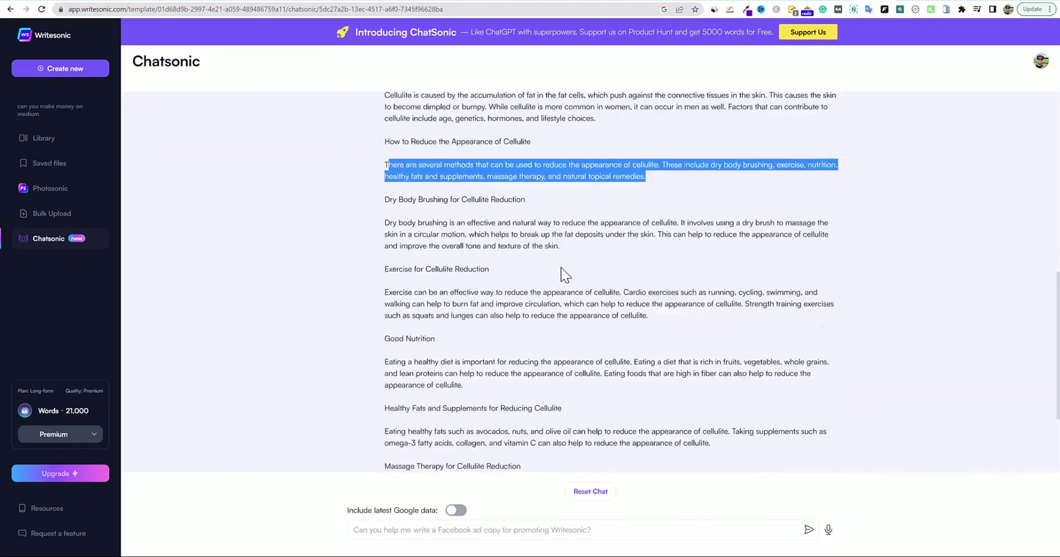
scroll(561, 268, "down", 3)
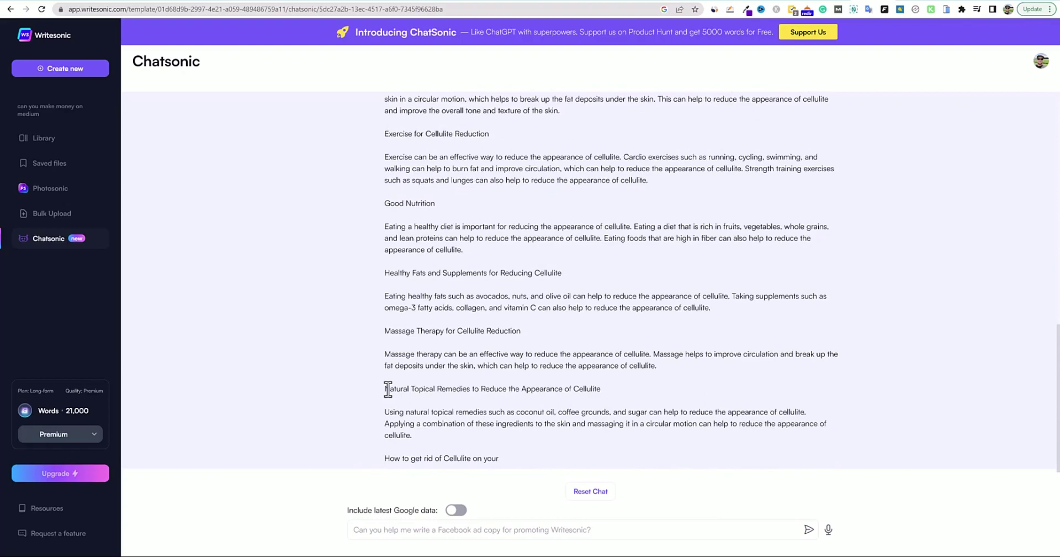
left_click_drag(385, 390, 613, 393)
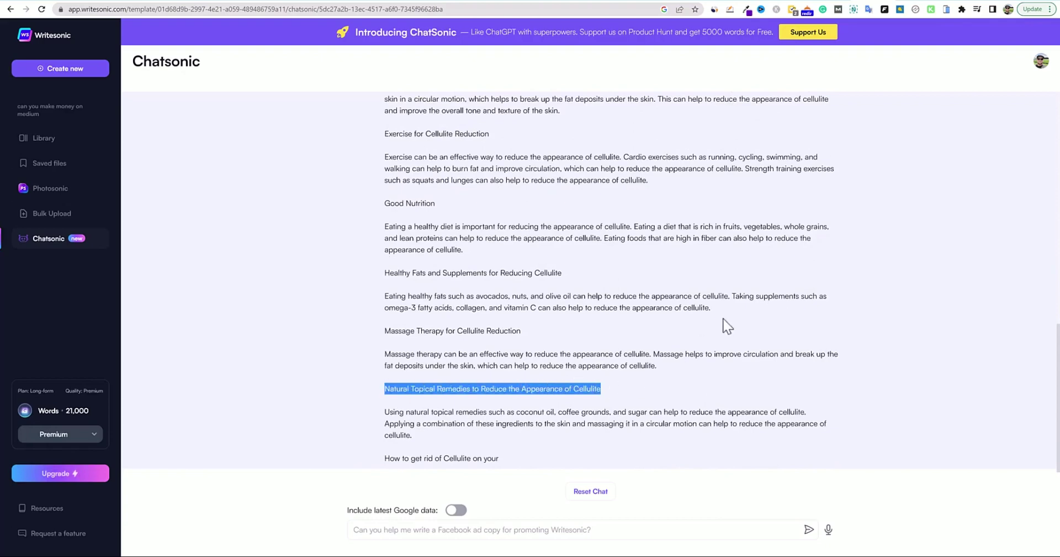
scroll(726, 309, "up", 15)
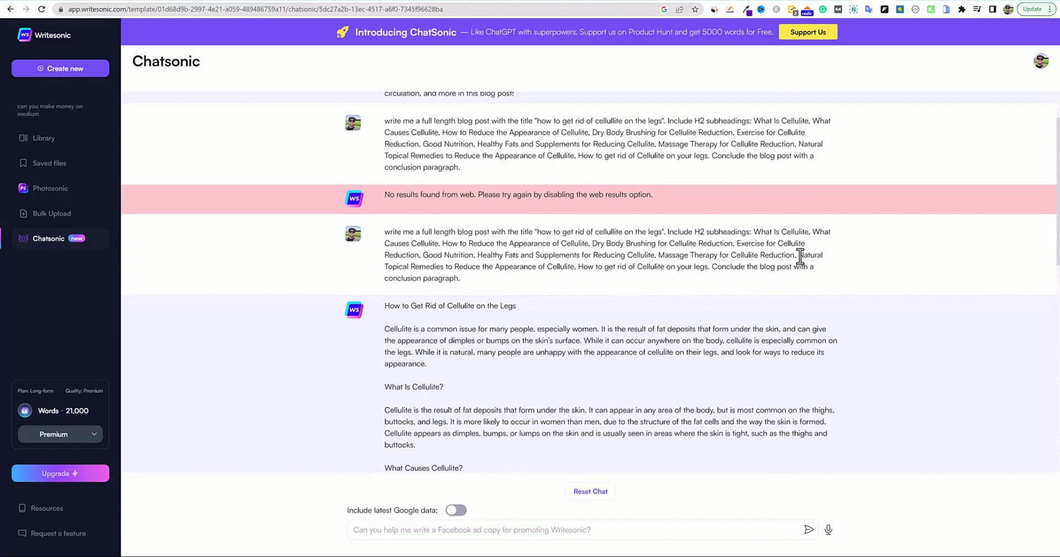
left_click_drag(799, 255, 572, 267)
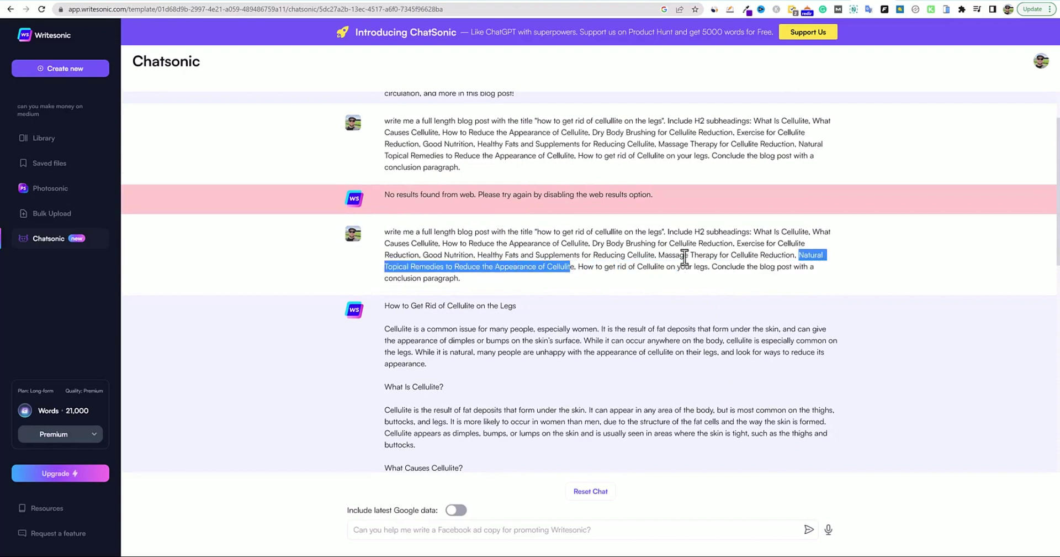
left_click(728, 257)
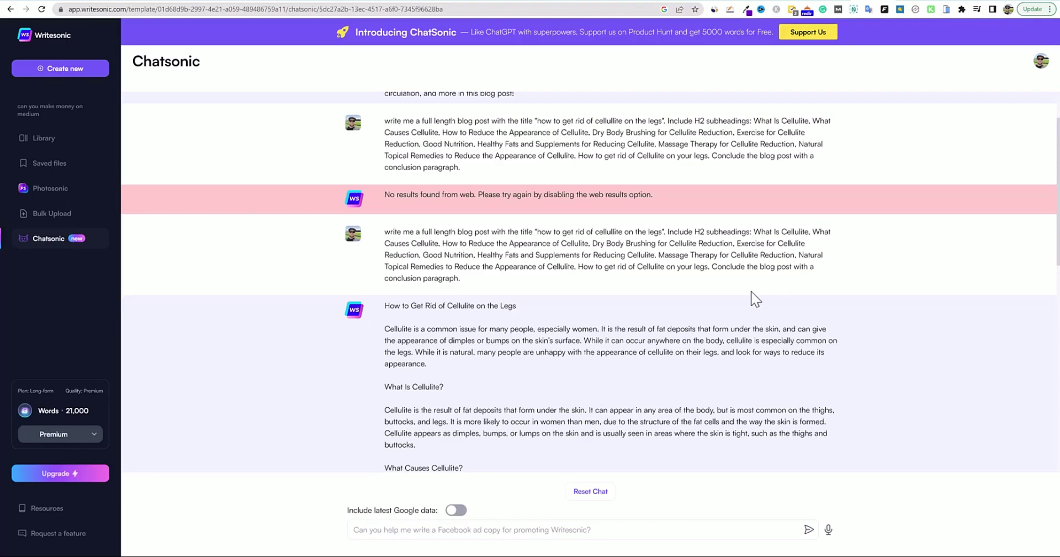
scroll(678, 248, "down", 5)
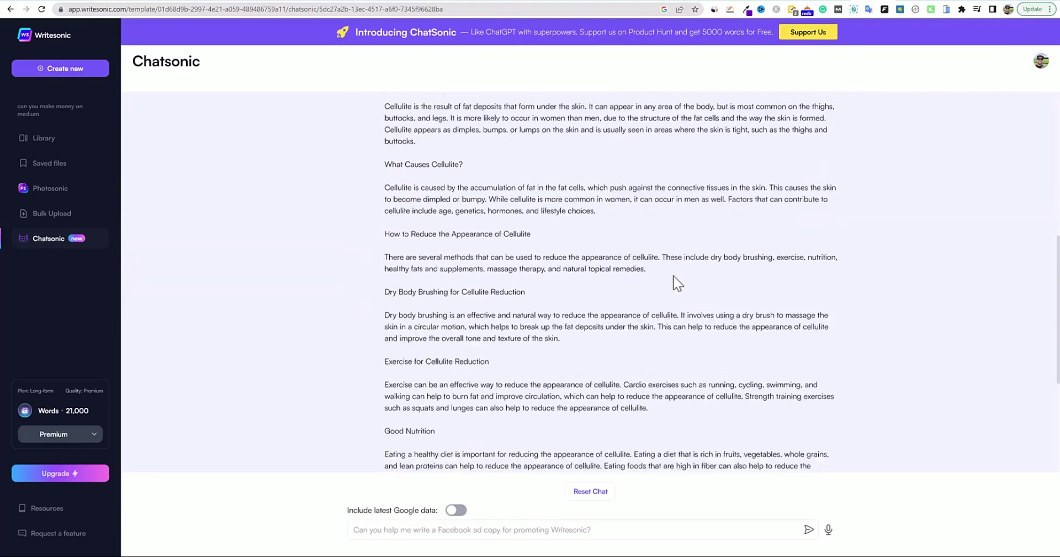
scroll(678, 284, "down", 4)
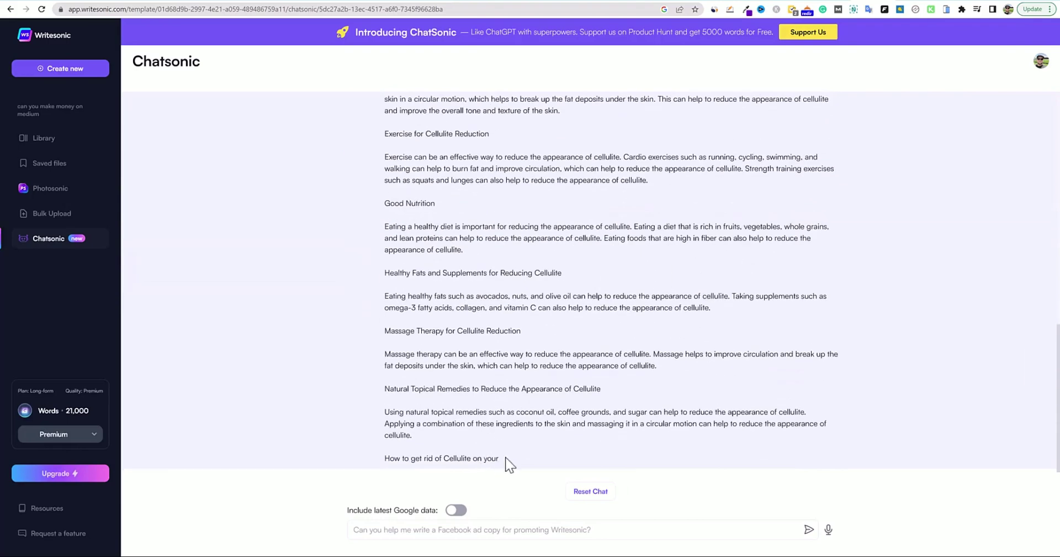
Count the whole reply with Word Counter Plus: 581 words and 3,445 characters
left_click_drag(500, 459, 386, 204)
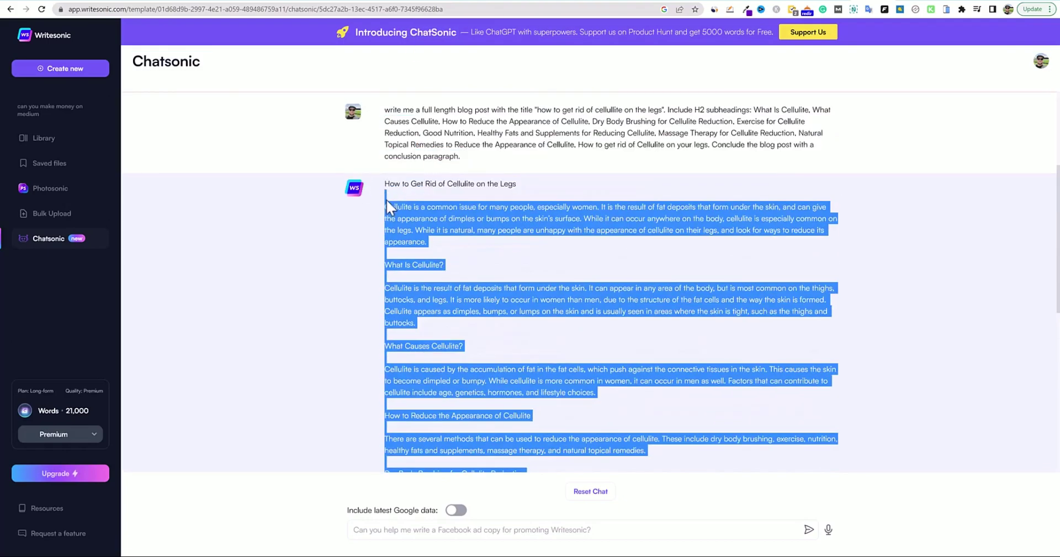
right_click(402, 208)
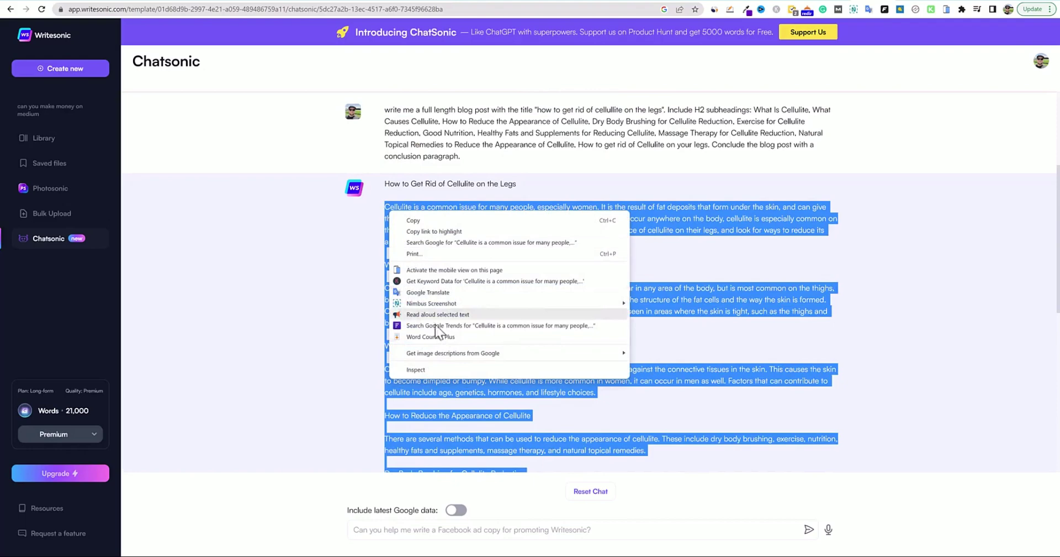
left_click(438, 340)
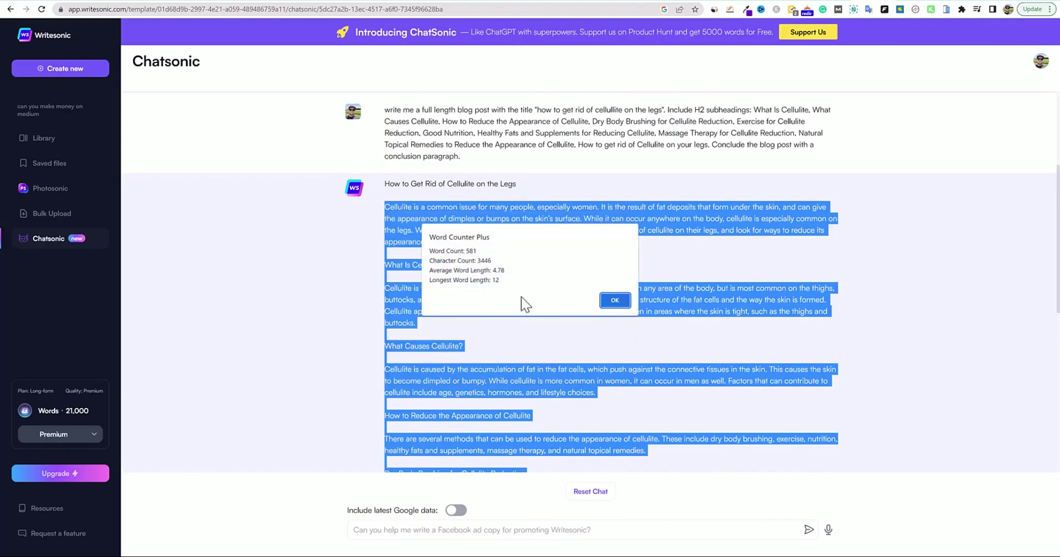
left_click(623, 299)
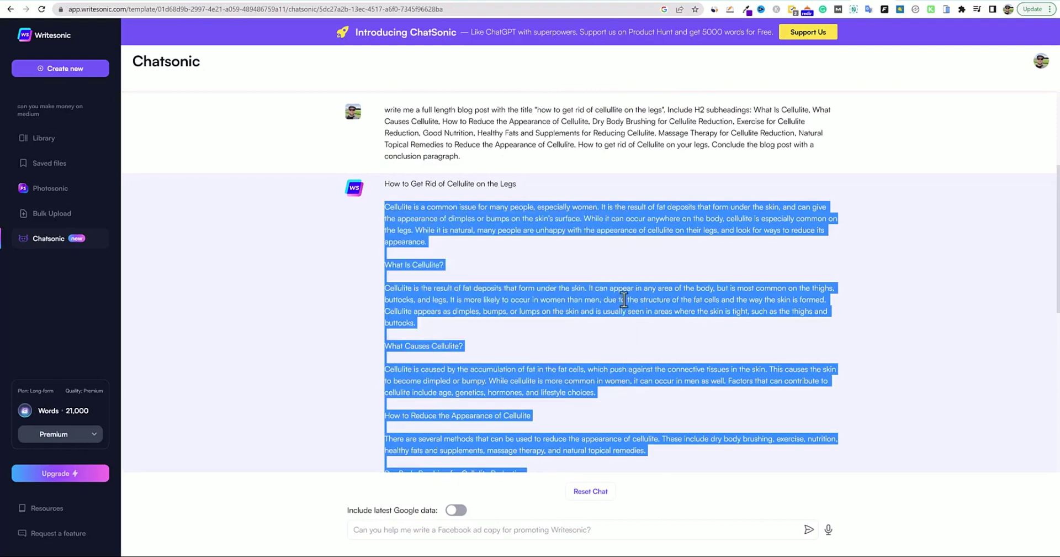
left_click(552, 275)
scroll(477, 411, "down", 1)
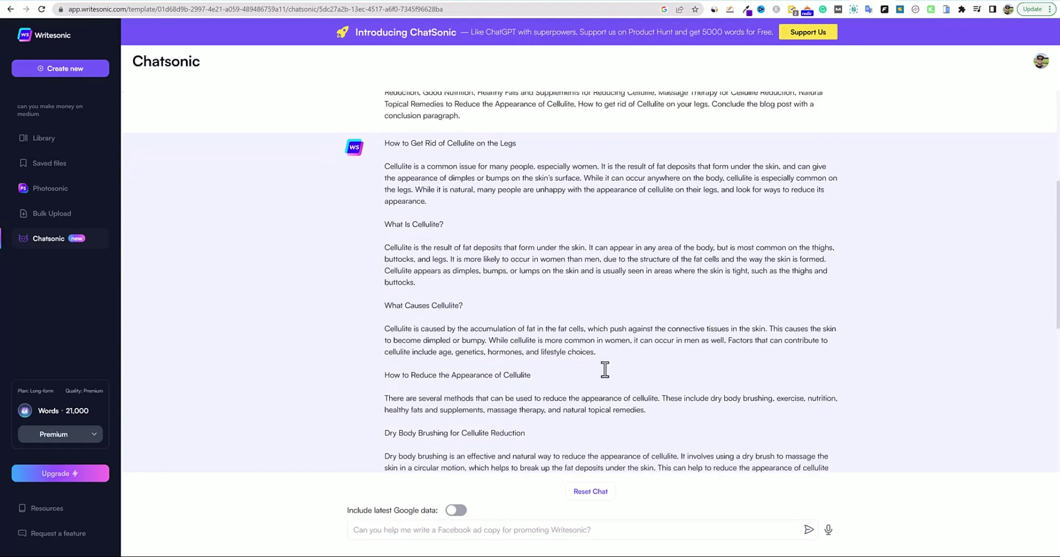
scroll(606, 408, "up", 1)
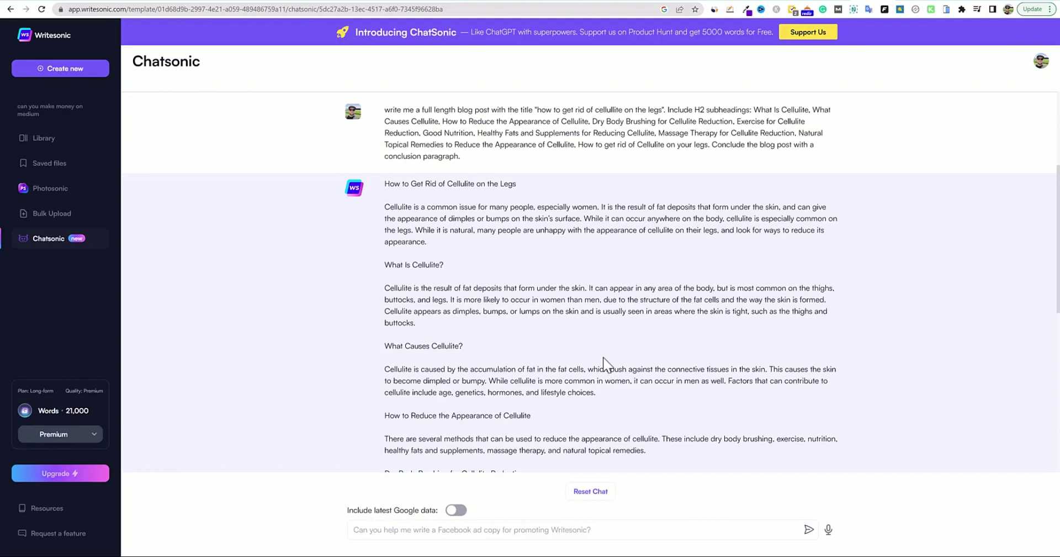
scroll(535, 293, "down", 8)
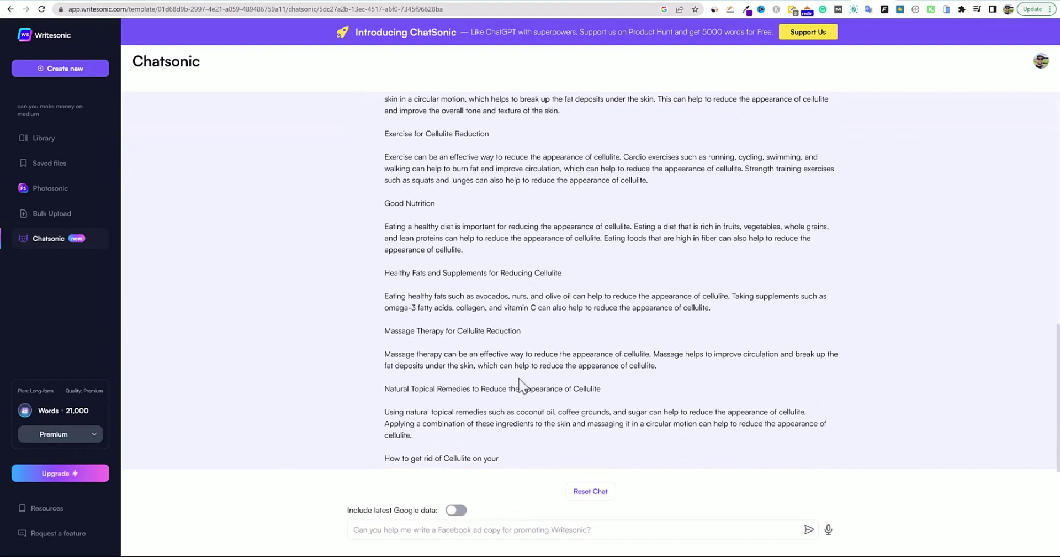
scroll(478, 302, "up", 1)
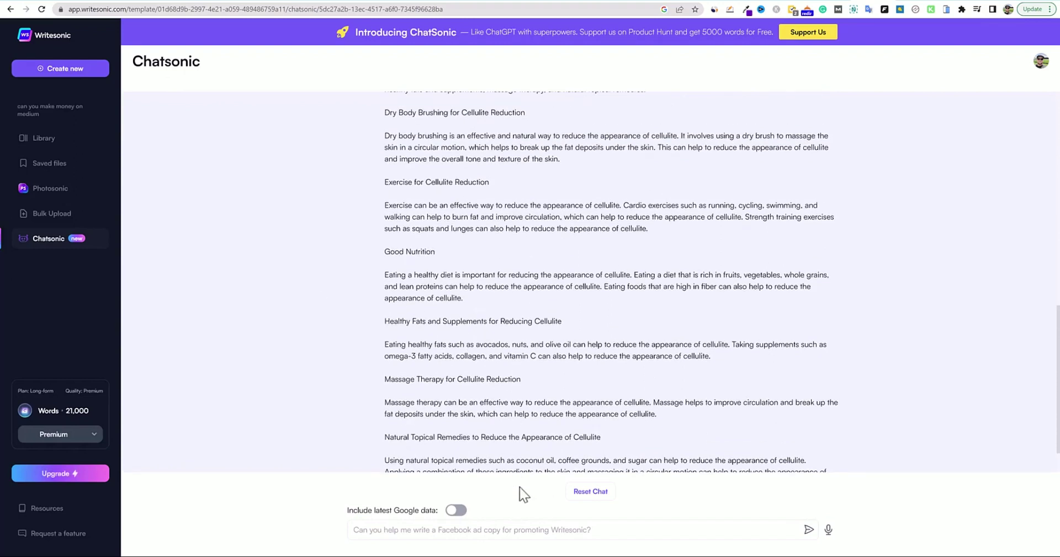
Reset the Chatsonic chat and compare its fresh start page with ChatGPT's start page
left_click(598, 492)
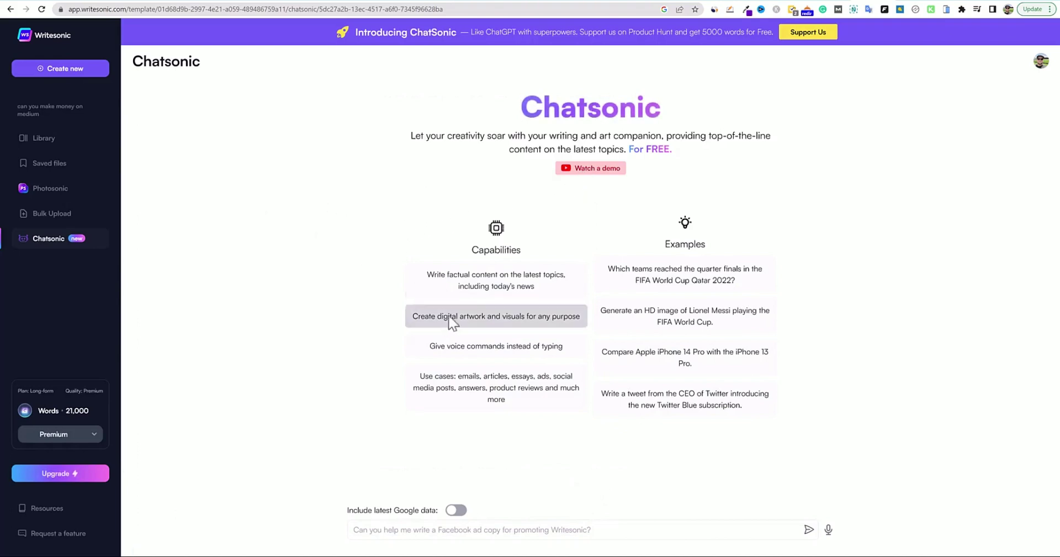
left_click(830, 2)
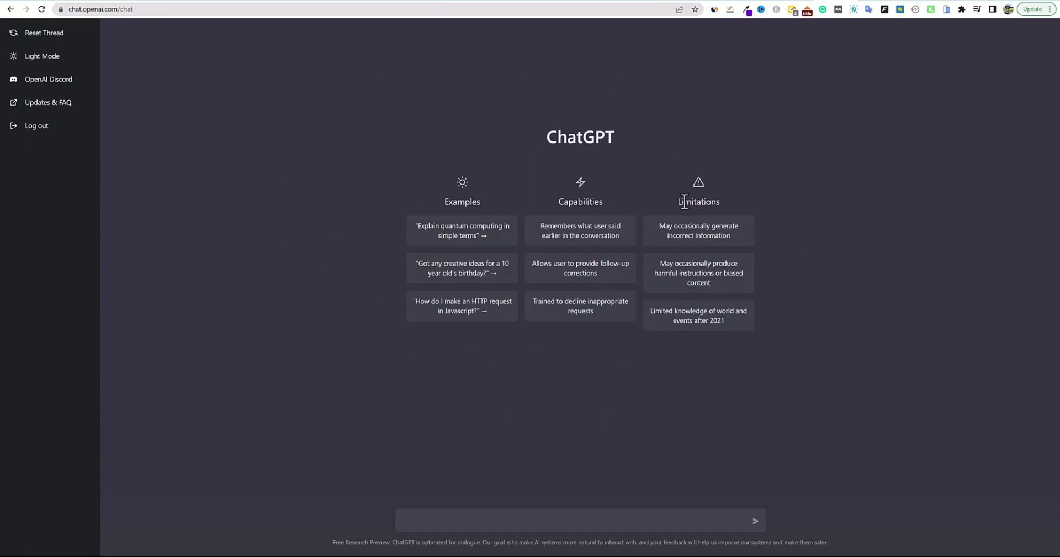
left_click(878, 1)
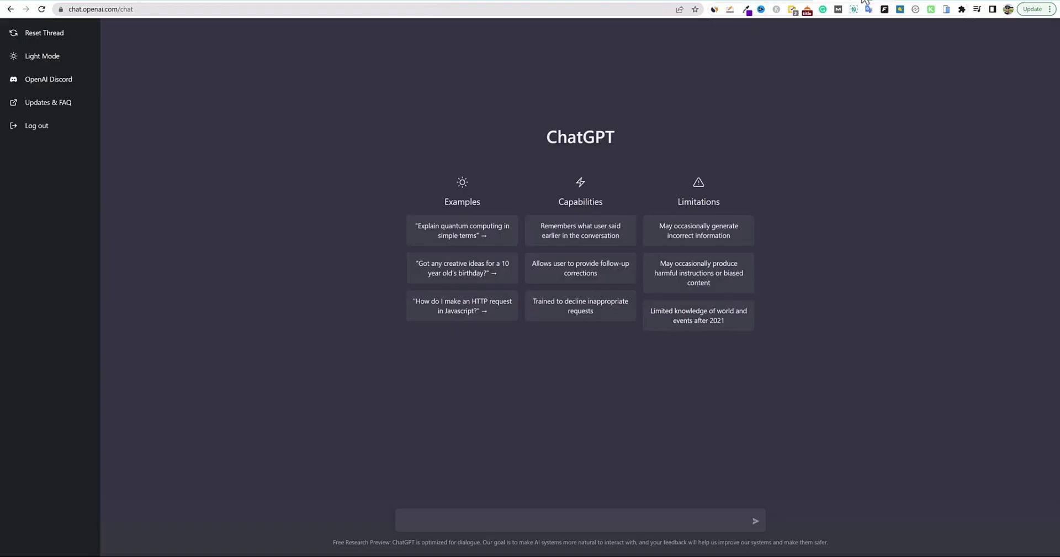
left_click(828, 2)
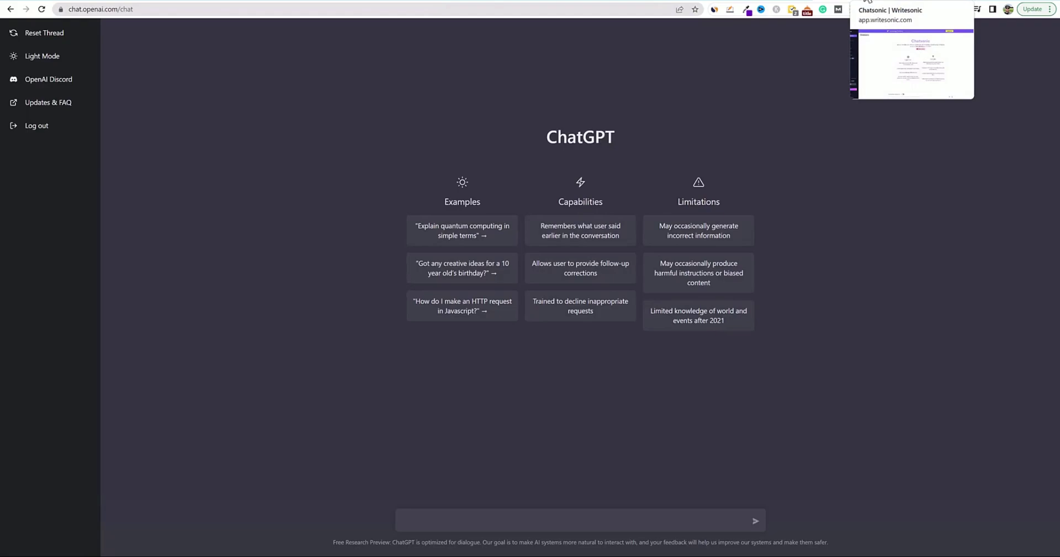
Return to the fresh Chatsonic start page showing its example prompts
left_click(868, 2)
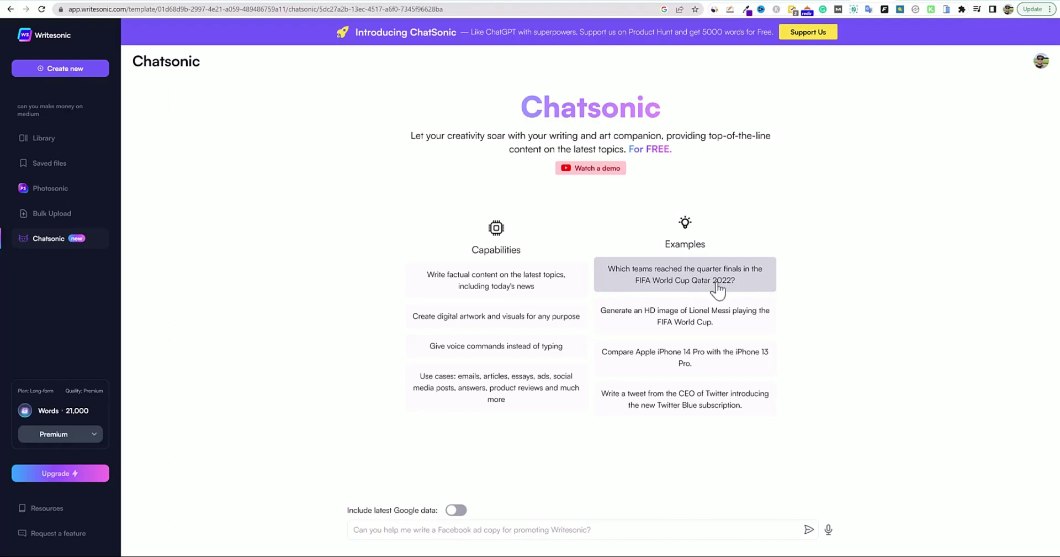
Send the FIFA World Cup Qatar 2022 quarter-finals example with latest Google data enabled
left_click(697, 284)
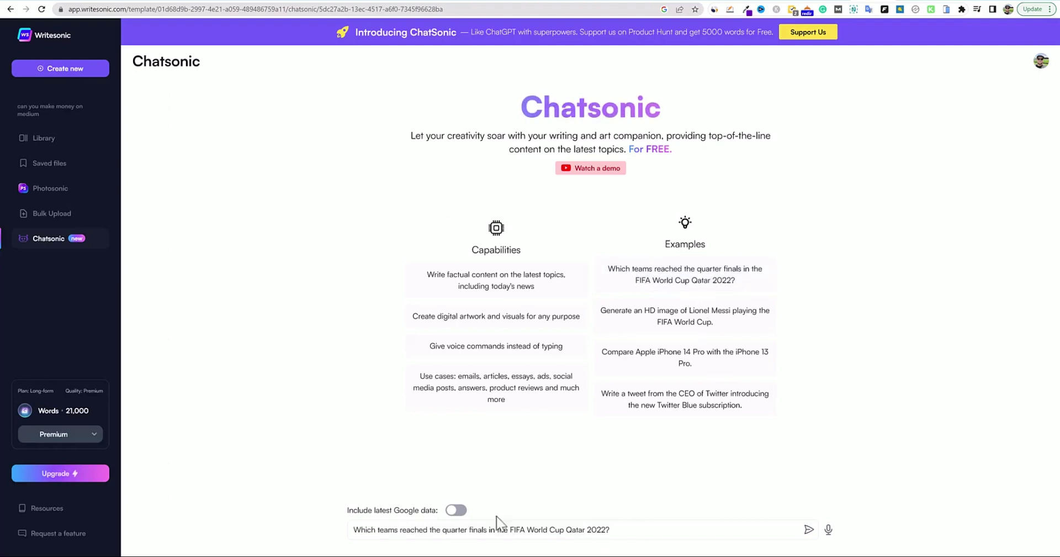
left_click(457, 511)
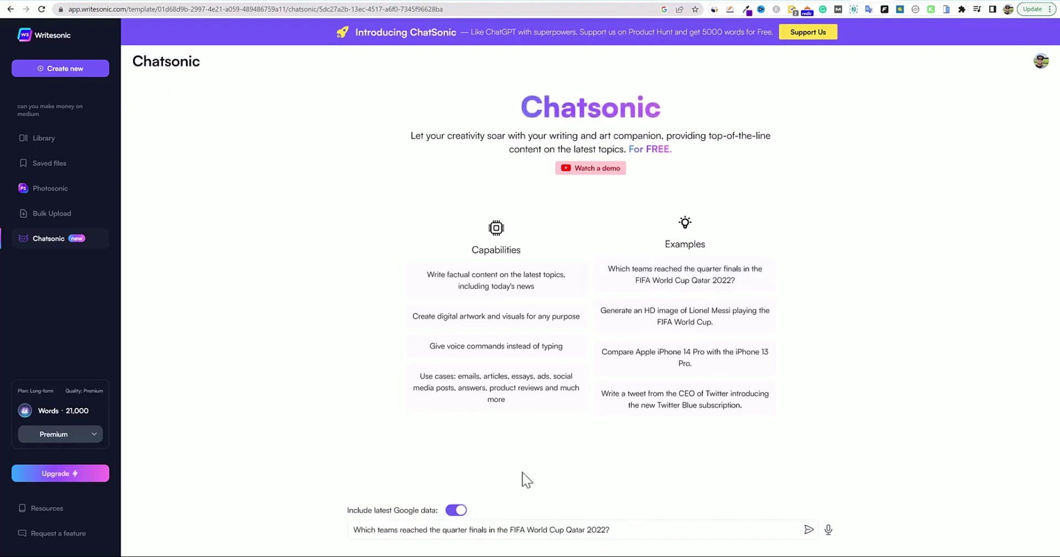
left_click(808, 528)
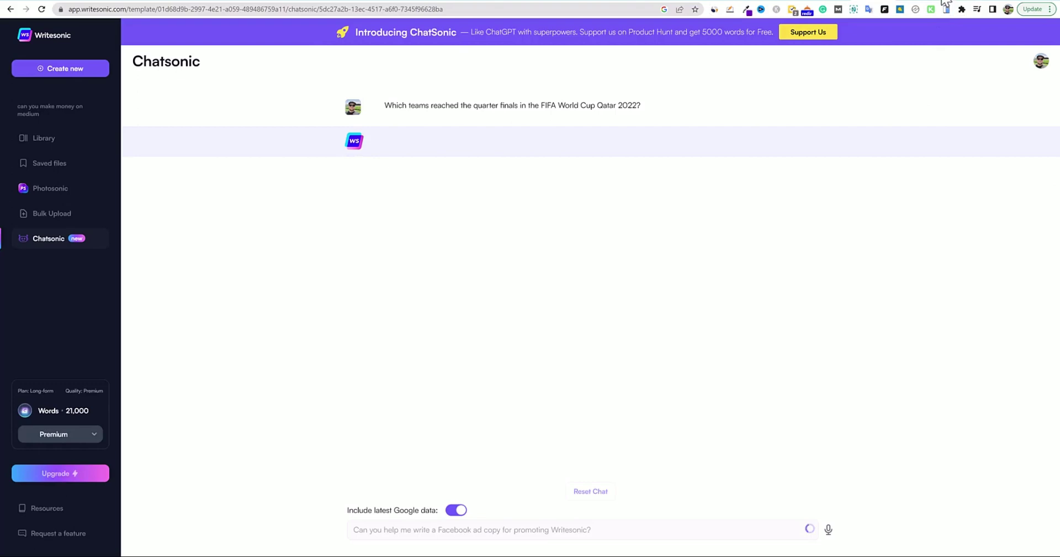
Search 'nfl scores' in a new Google tab, then select Chatsonic's eight-team answer
key("ctrl+t")
left_click(435, 187)
type("nfl scores")
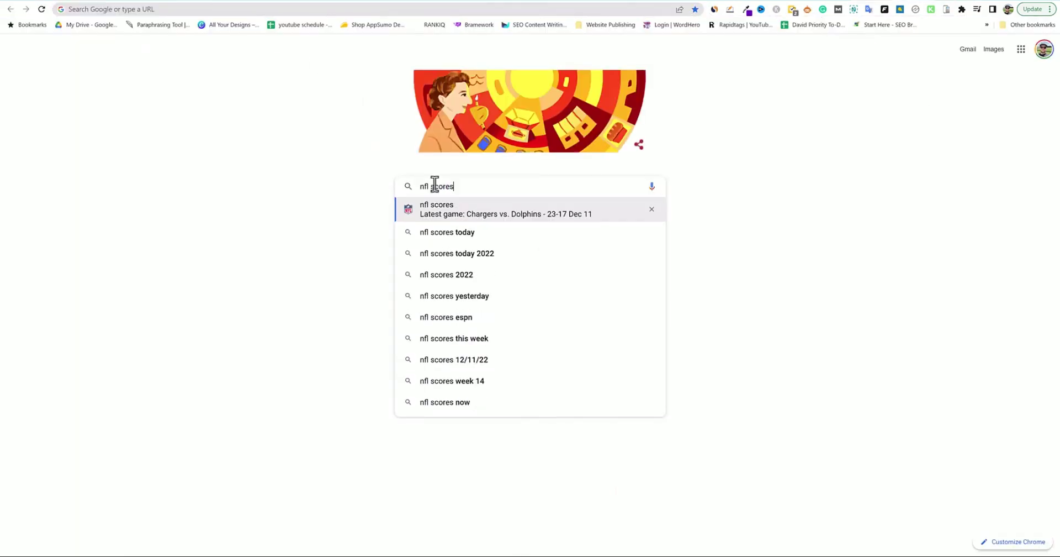
key("Return")
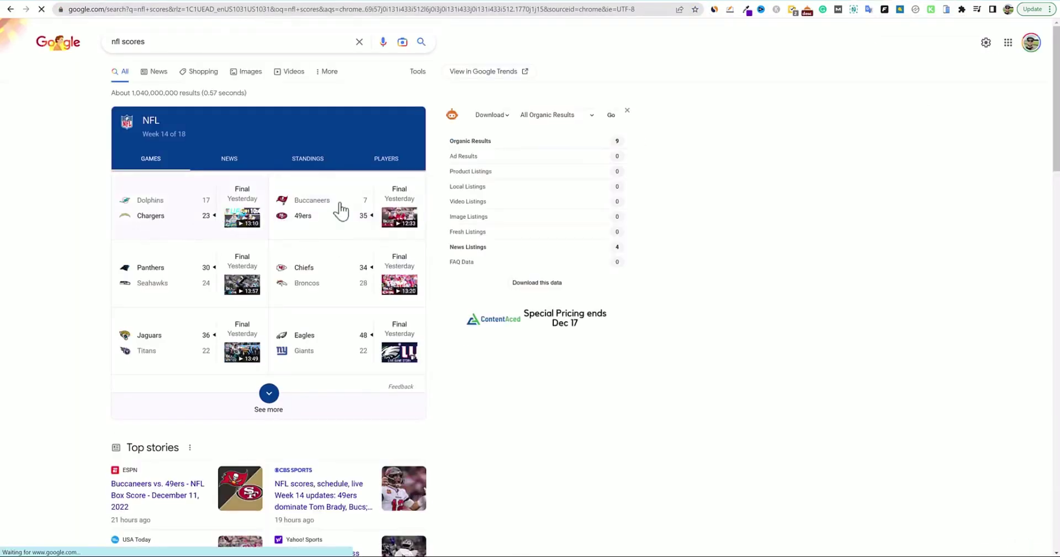
left_click(879, 1)
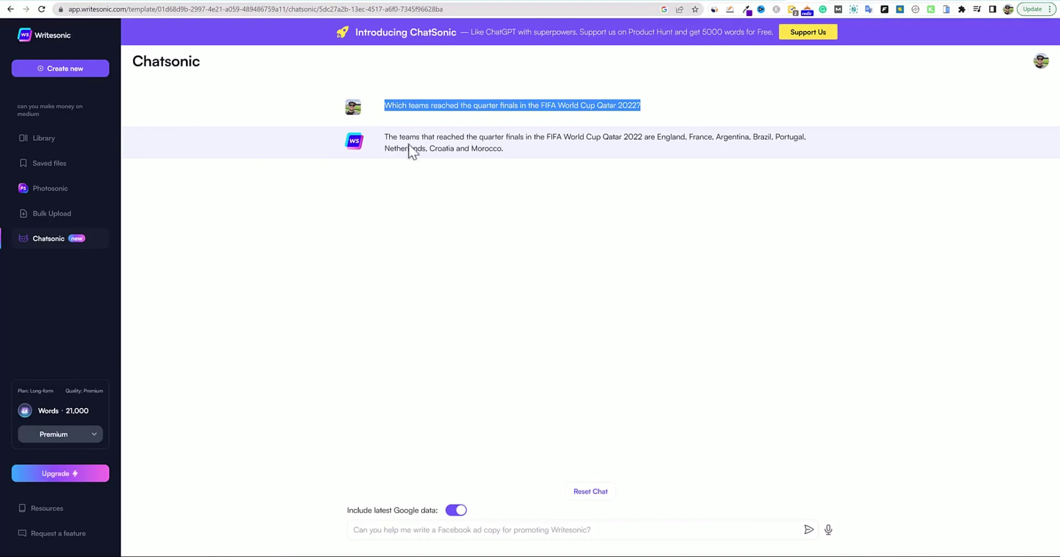
triple_click(388, 136)
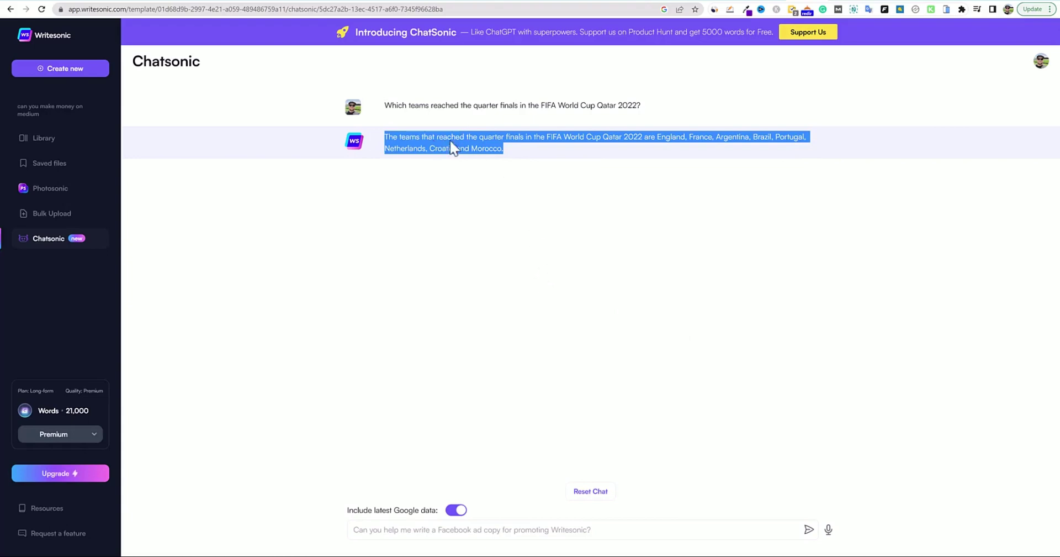
mouse_move(911, 2)
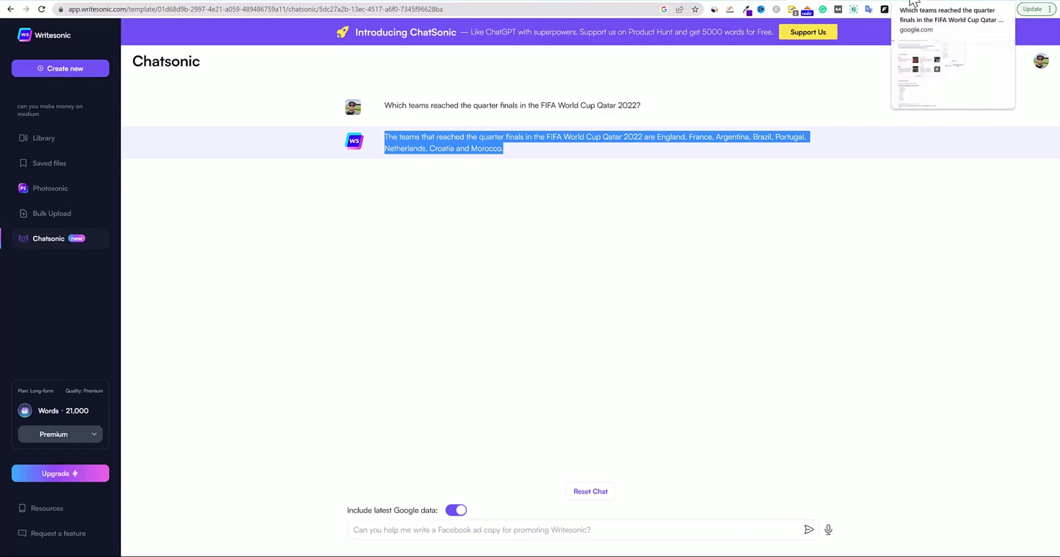
left_click(912, 3)
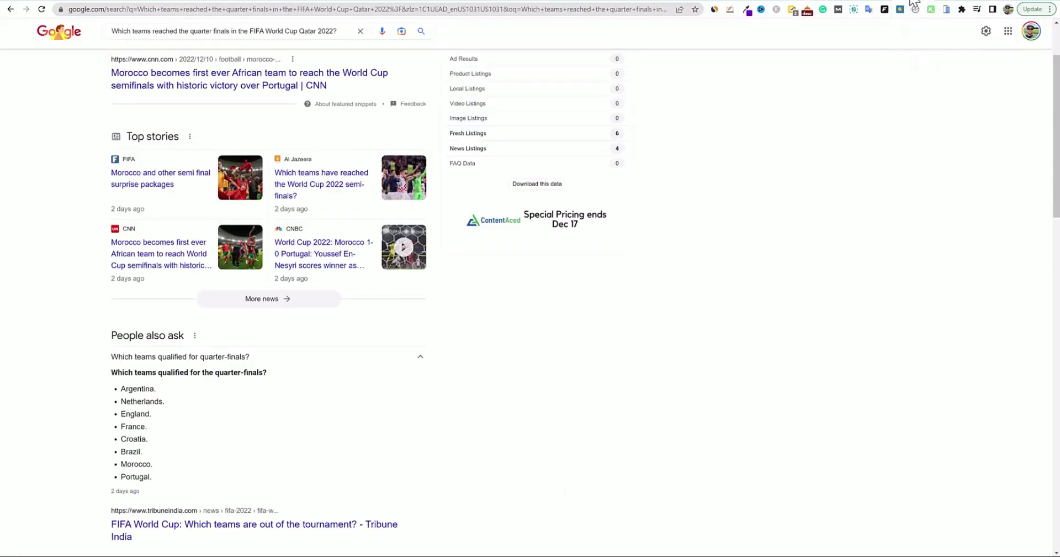
scroll(146, 265, "down", 2)
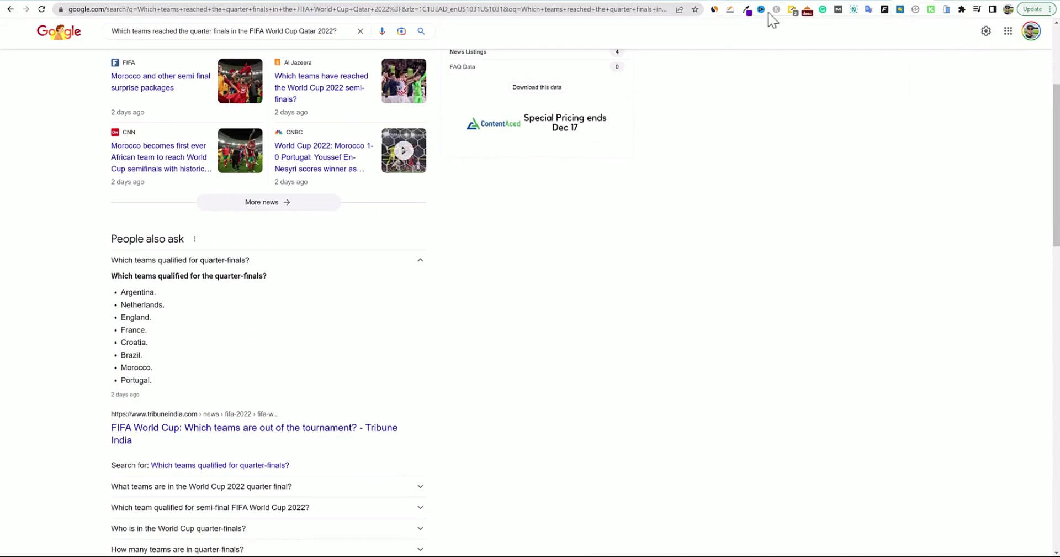
left_click(816, 3)
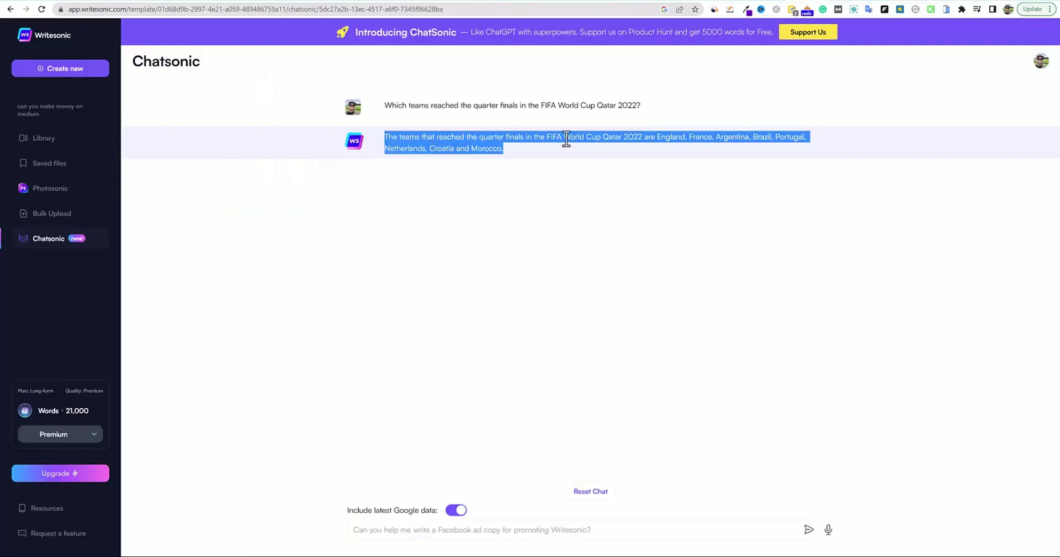
Ask Chatsonic 'who won the nfl game last night between the chargers and dolphins?'
left_click(615, 200)
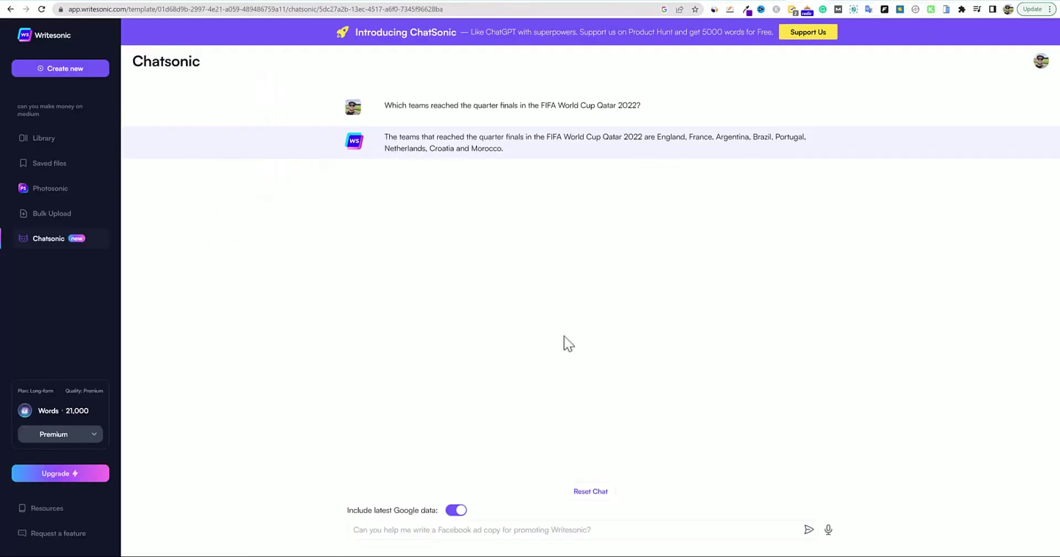
left_click(496, 526)
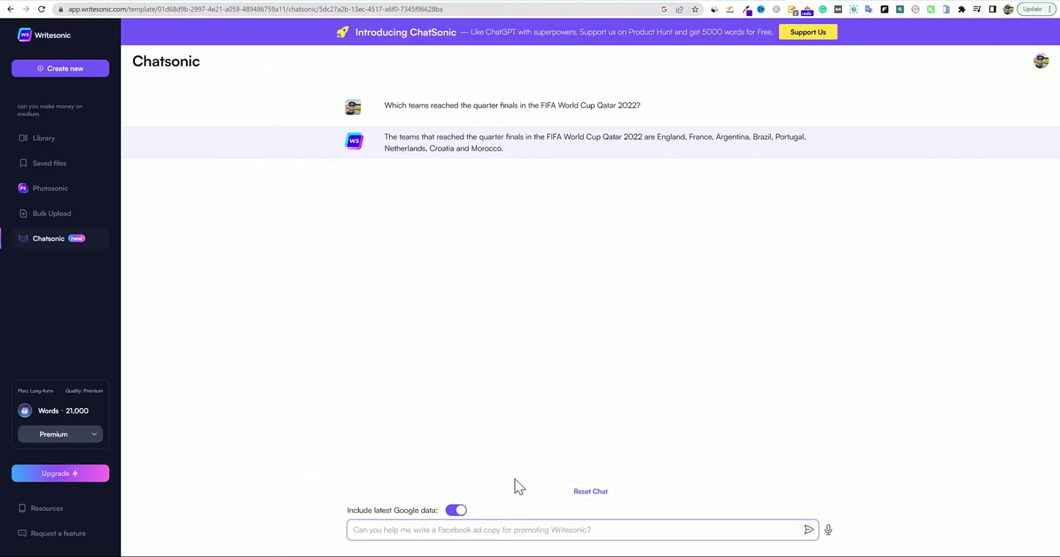
type("who wo")
key("BackSpace")
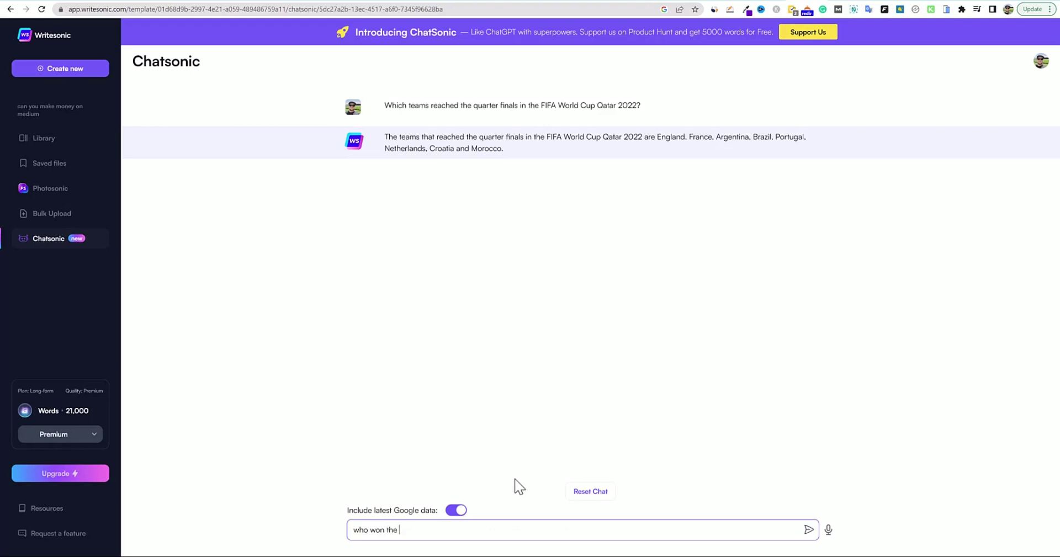
type("n the nfl game last night between the ")
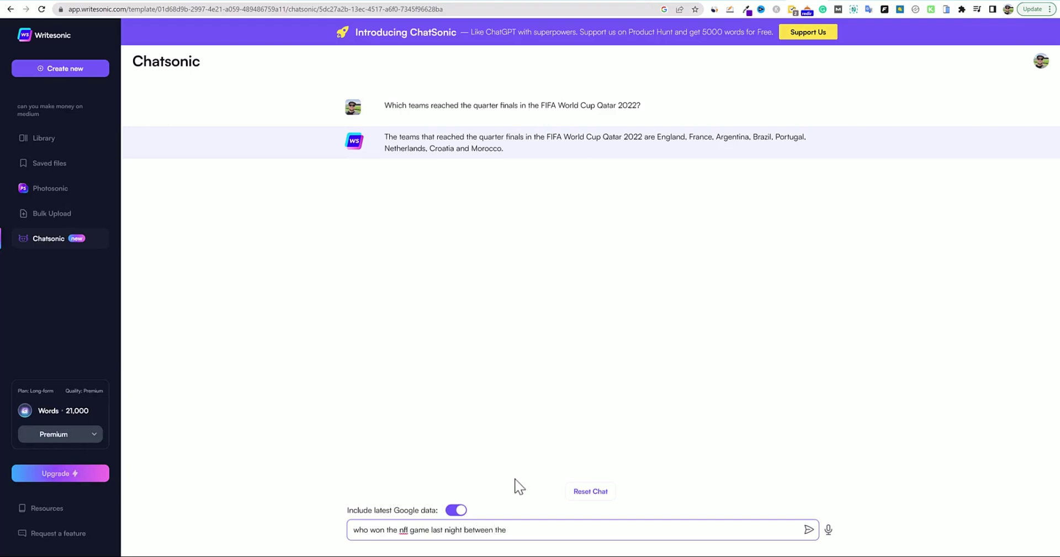
type("chargers and dolphins?")
key("Return")
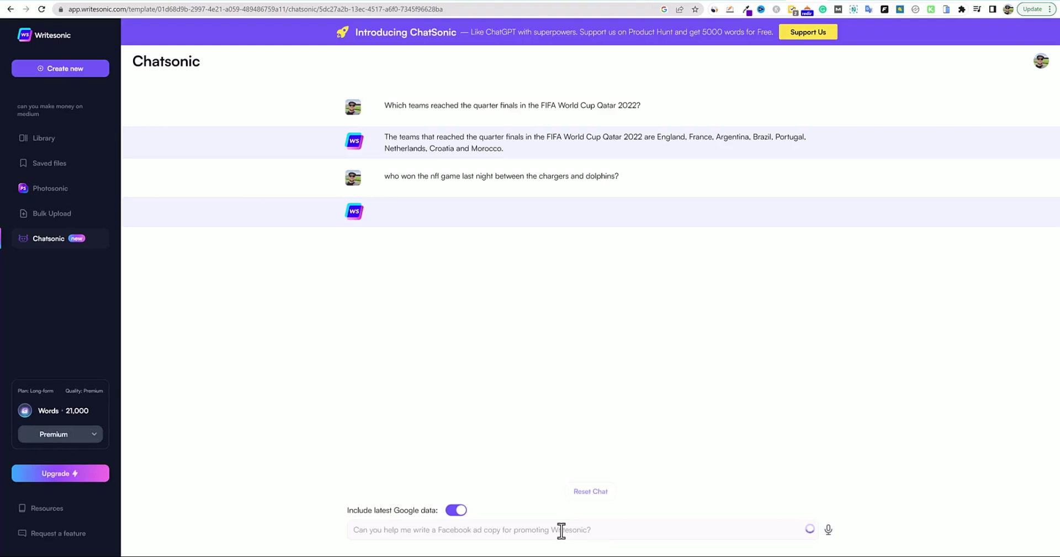
Verify Chatsonic's Chargers 23-17 win over the Dolphins against Google's NFL scores
left_click(887, 3)
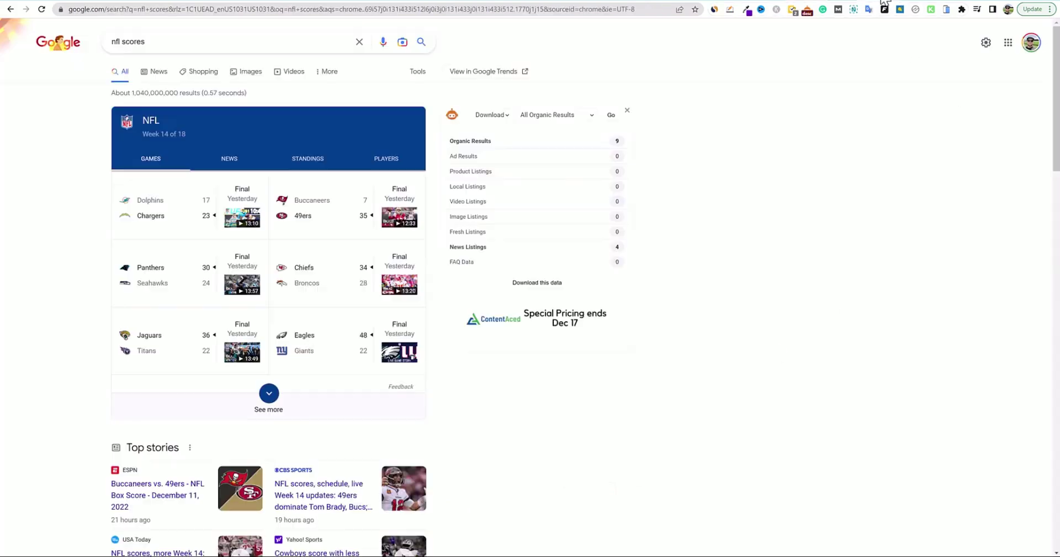
left_click(813, 2)
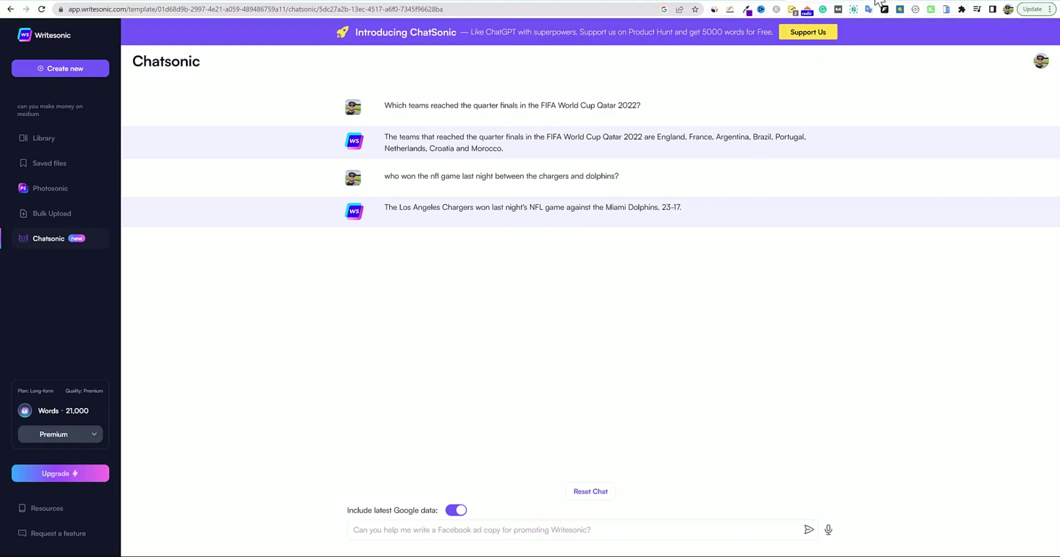
key("ctrl+Tab")
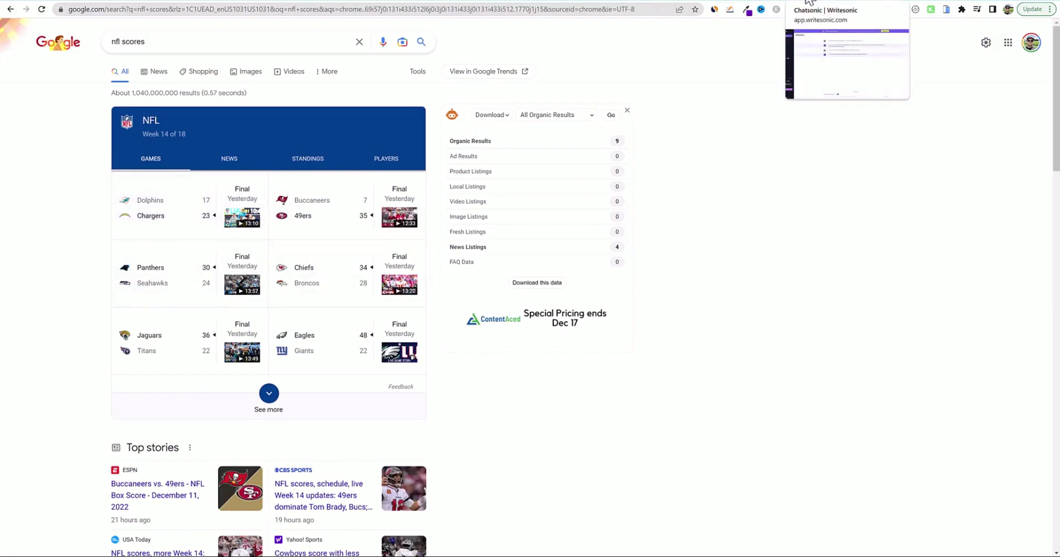
left_click(809, 1)
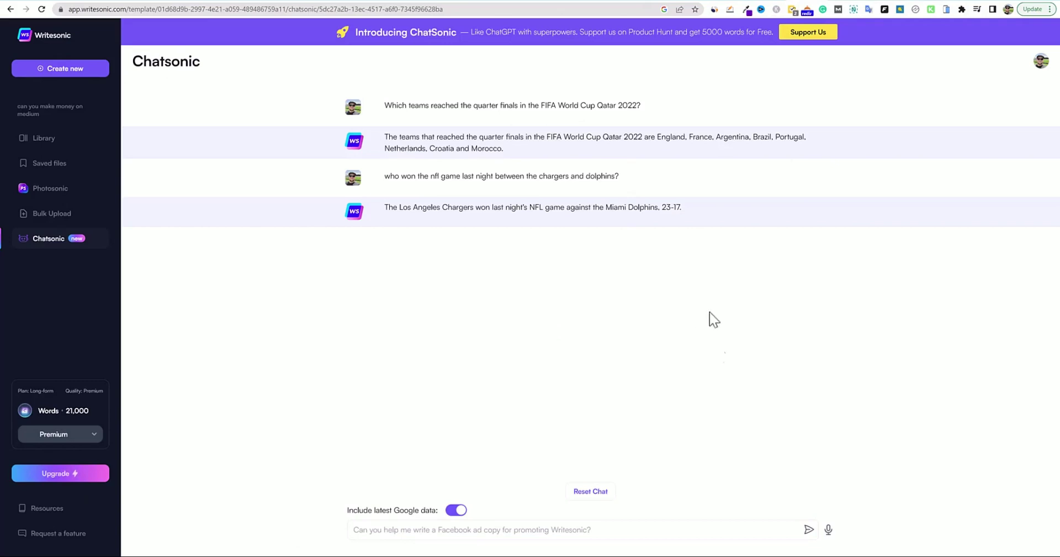
Ask Chatsonic 'how much is $25 per hour annually?'
left_click(500, 531)
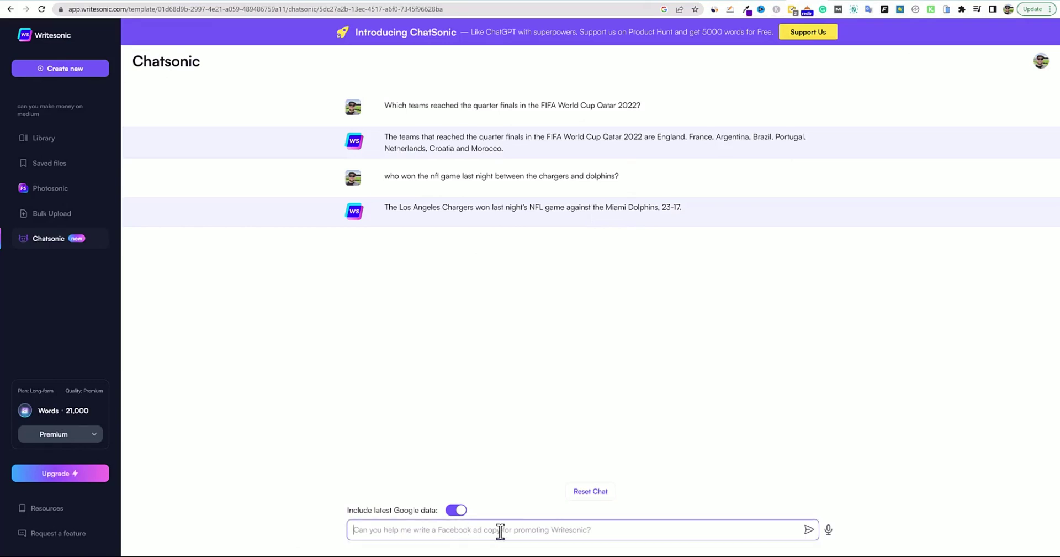
type("how much is")
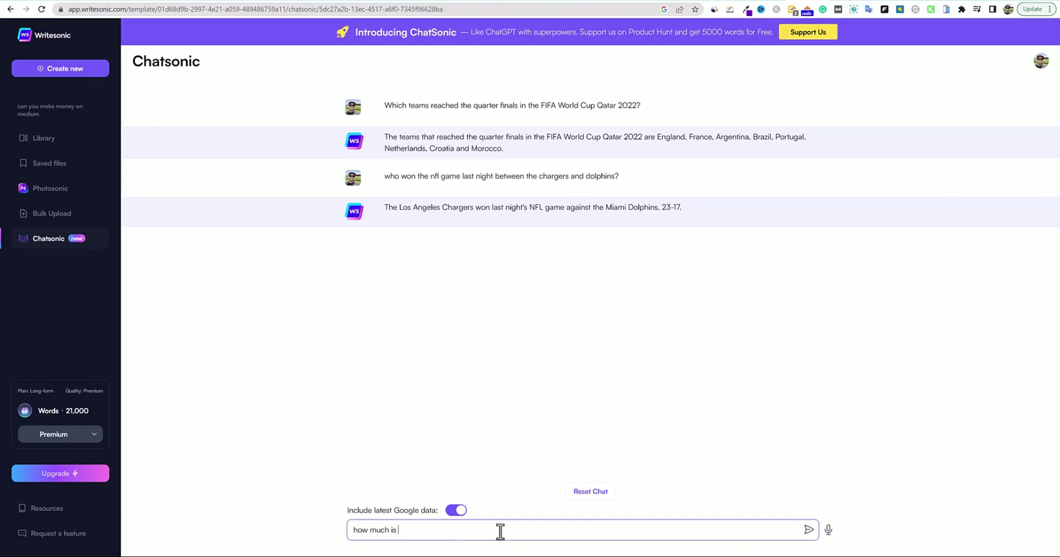
type(" $25 per hour h")
type("nnuy")
key("BackSpace")
type("ally?")
key("Return")
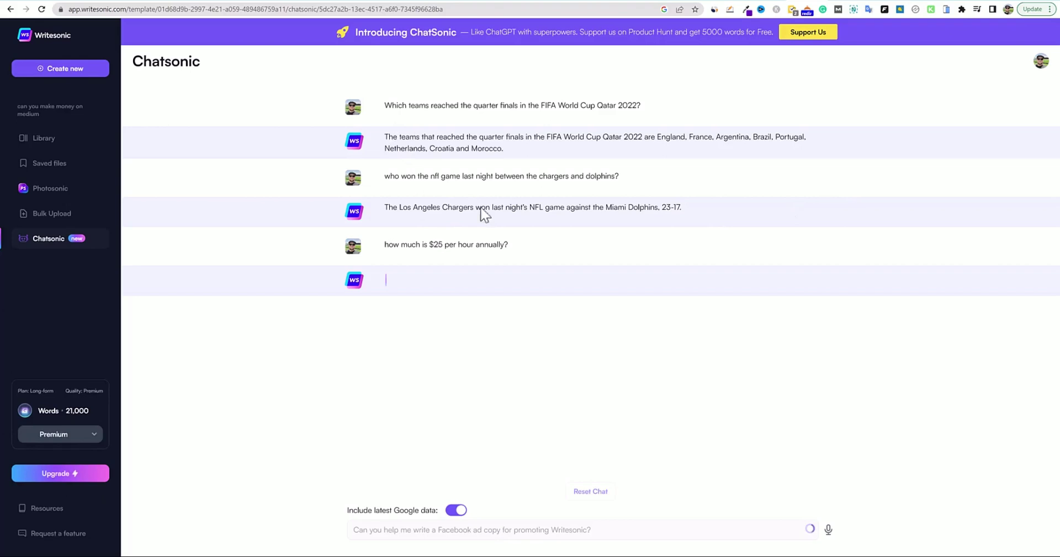
Highlight the $52,000 annual figure in Chatsonic's reply before moving to ChatGPT
left_click_drag(685, 208, 383, 206)
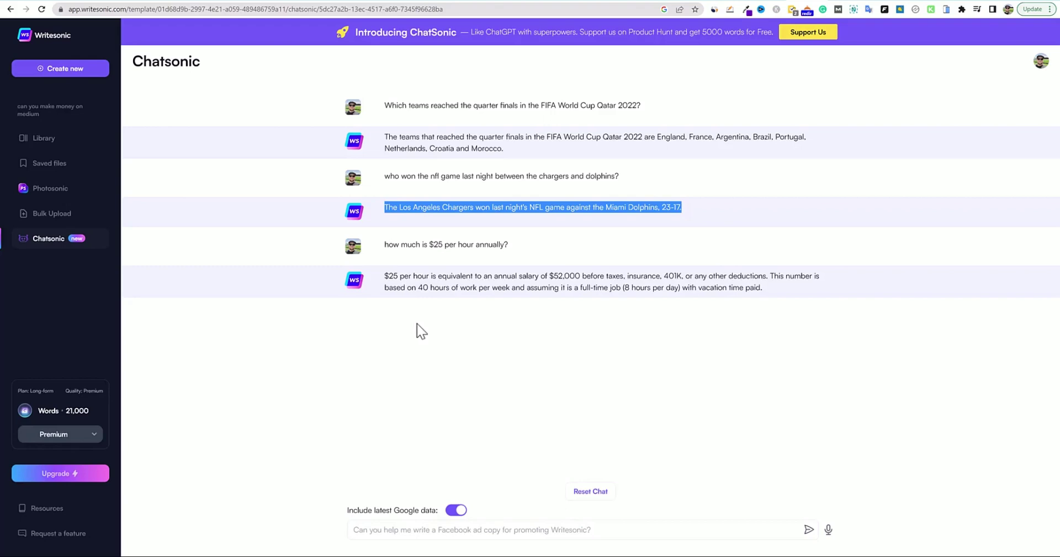
double_click(559, 276)
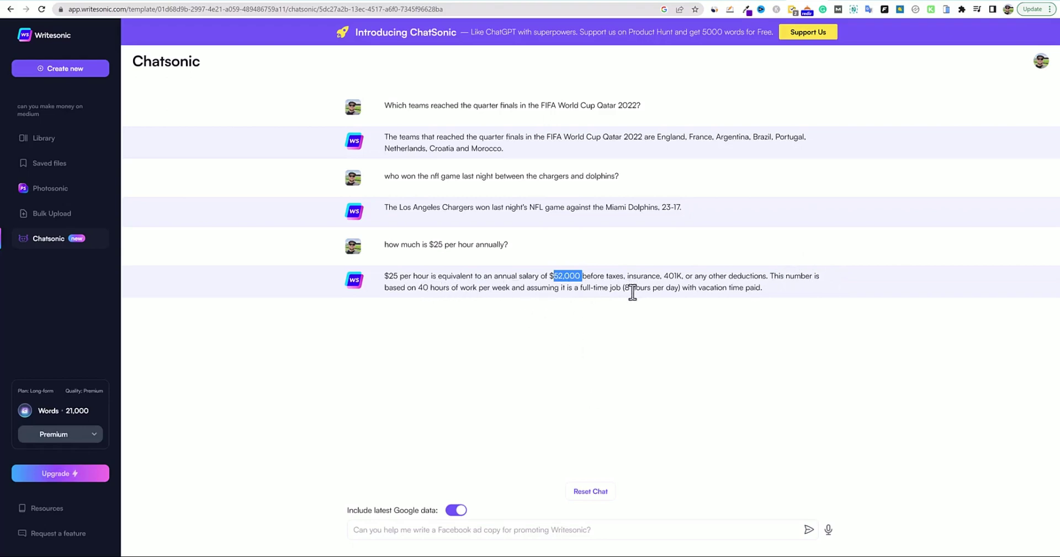
left_click(761, 9)
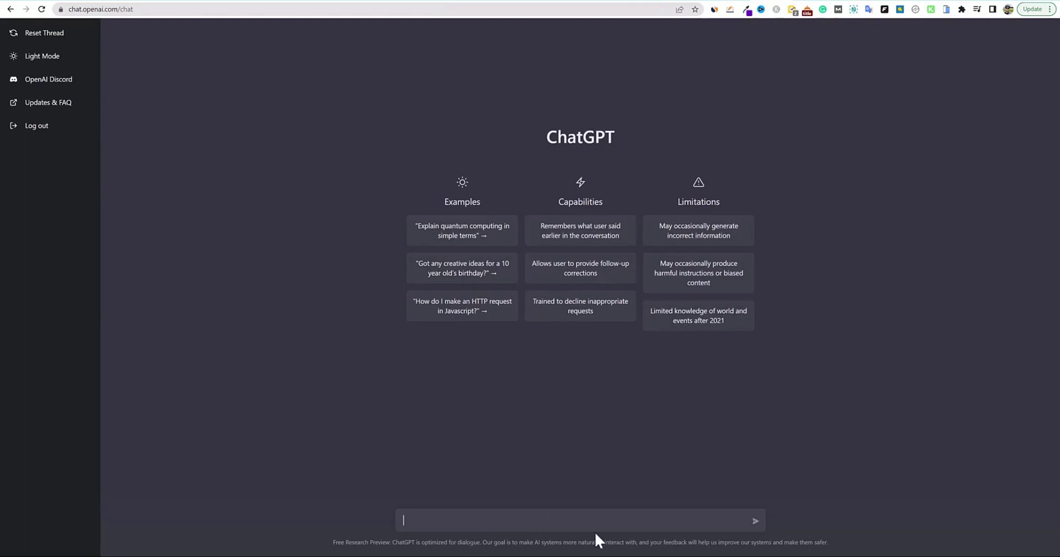
mouse_move(808, 2)
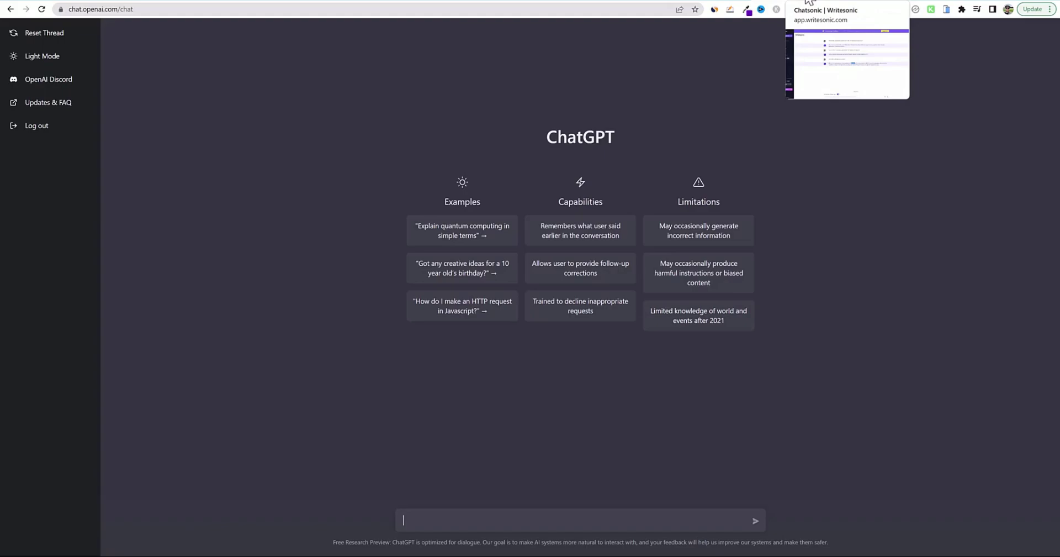
Send 'write me an article outline for the top 10 best side hustles for moms' and select the prompt to copy
left_click(809, 2)
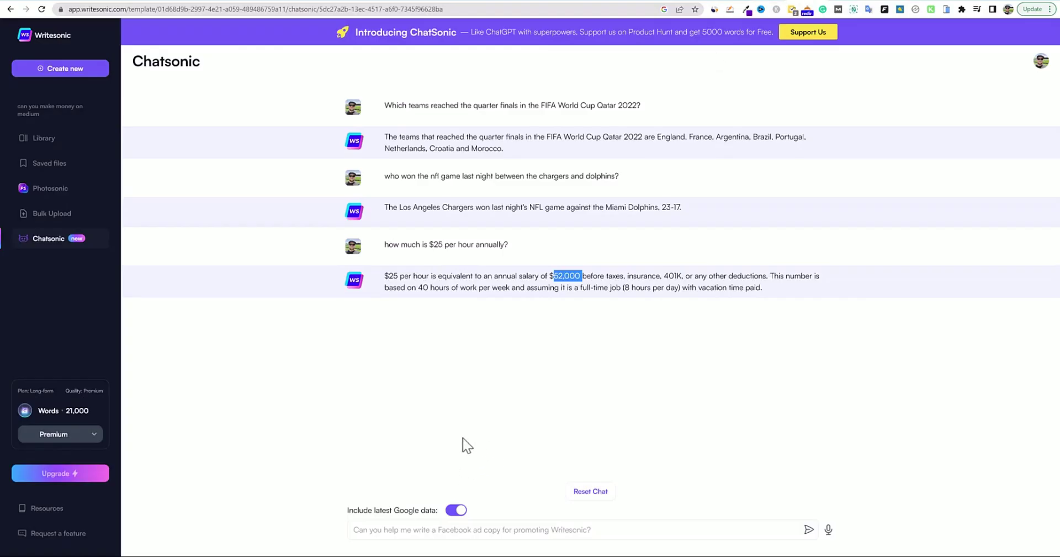
left_click(482, 531)
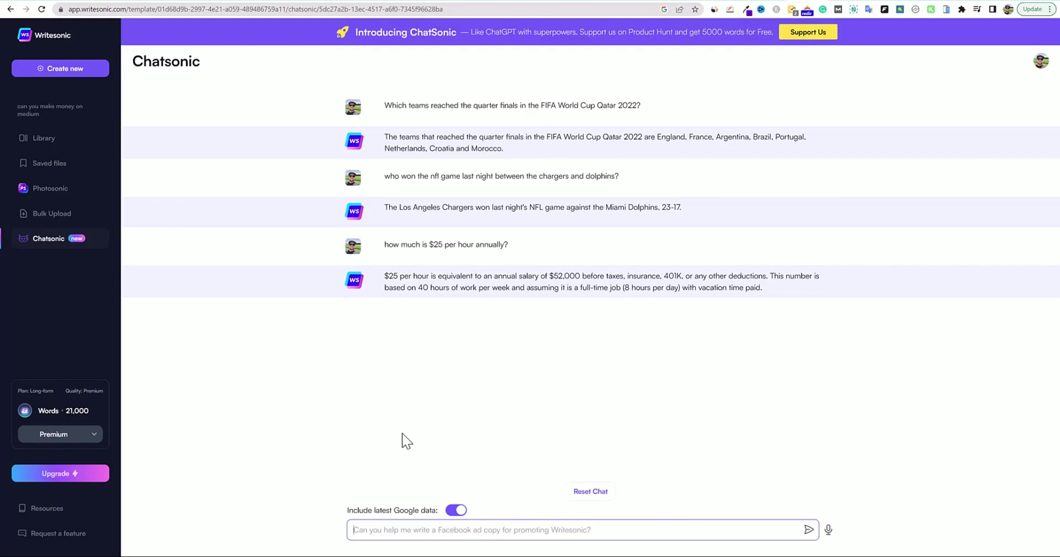
type("write ")
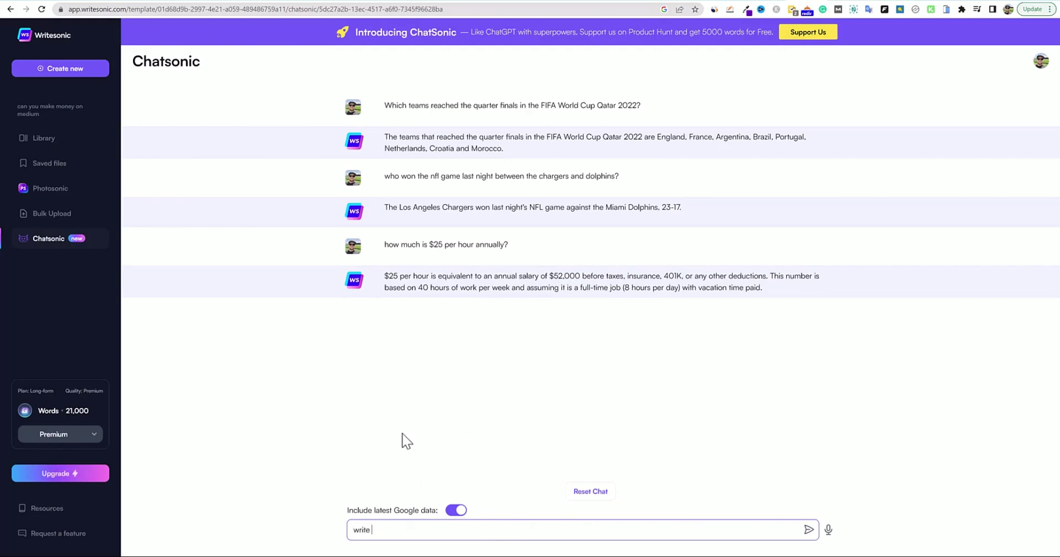
type("me an article outline for the top 1")
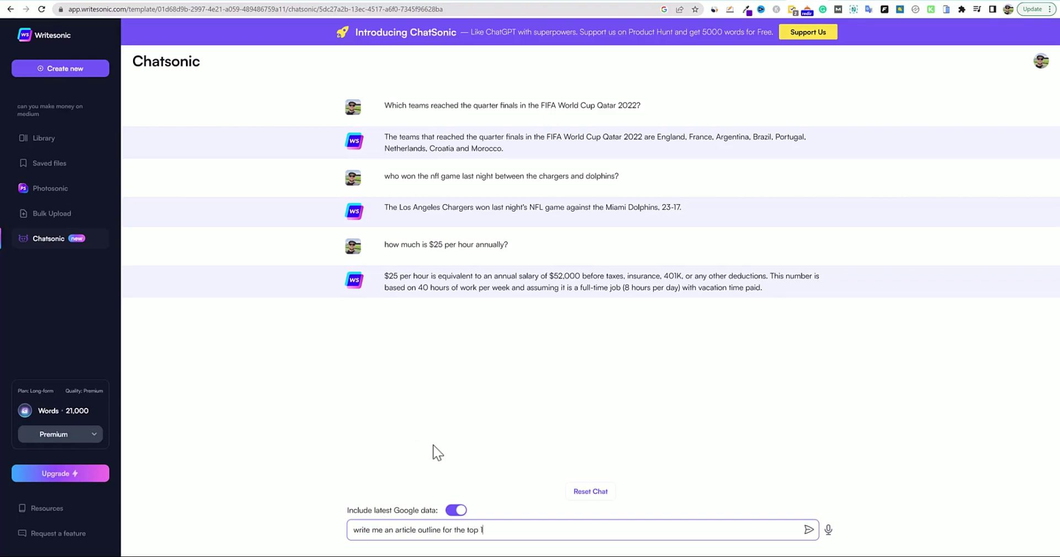
type("0 best side hustles for moms")
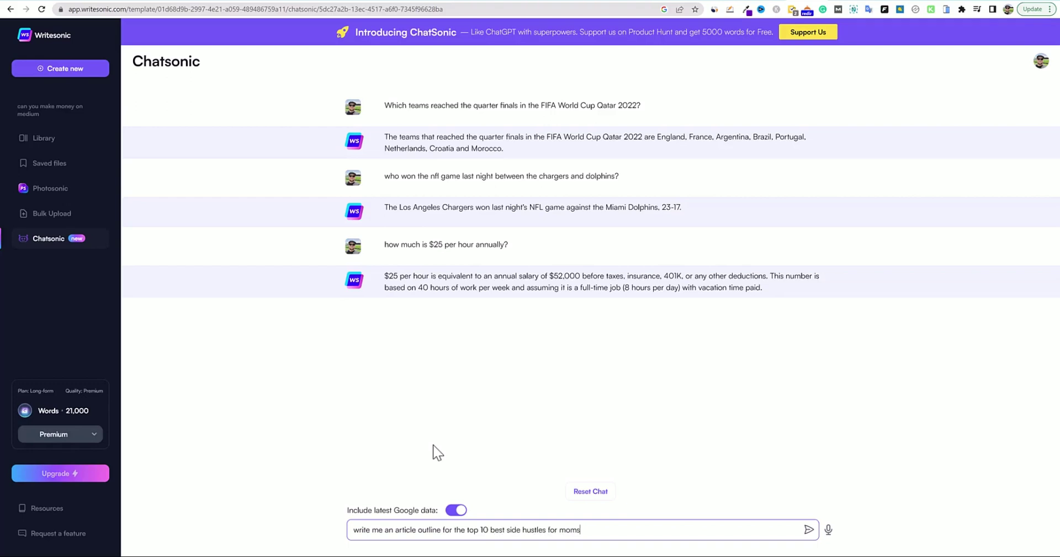
left_click(808, 529)
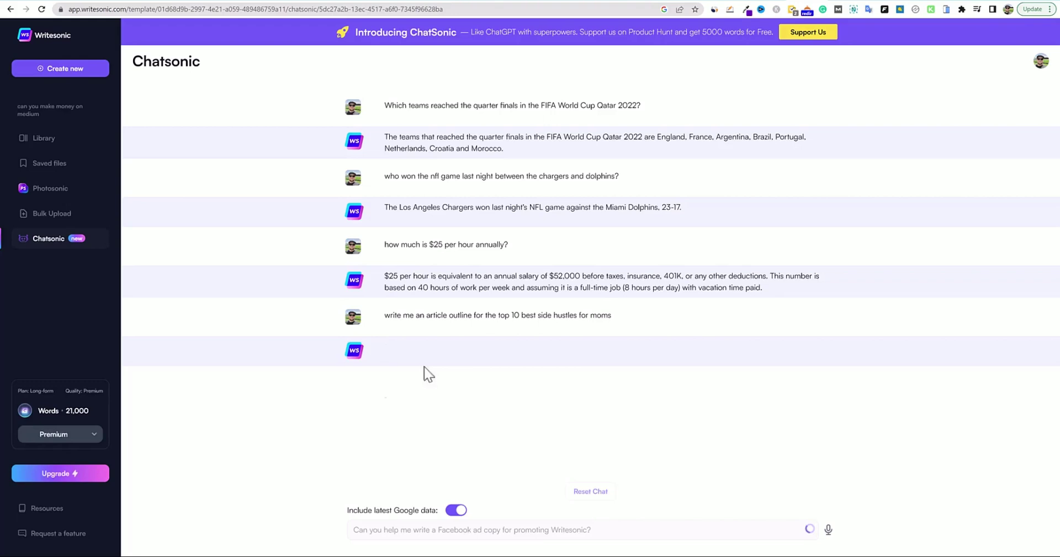
left_click_drag(613, 315, 389, 319)
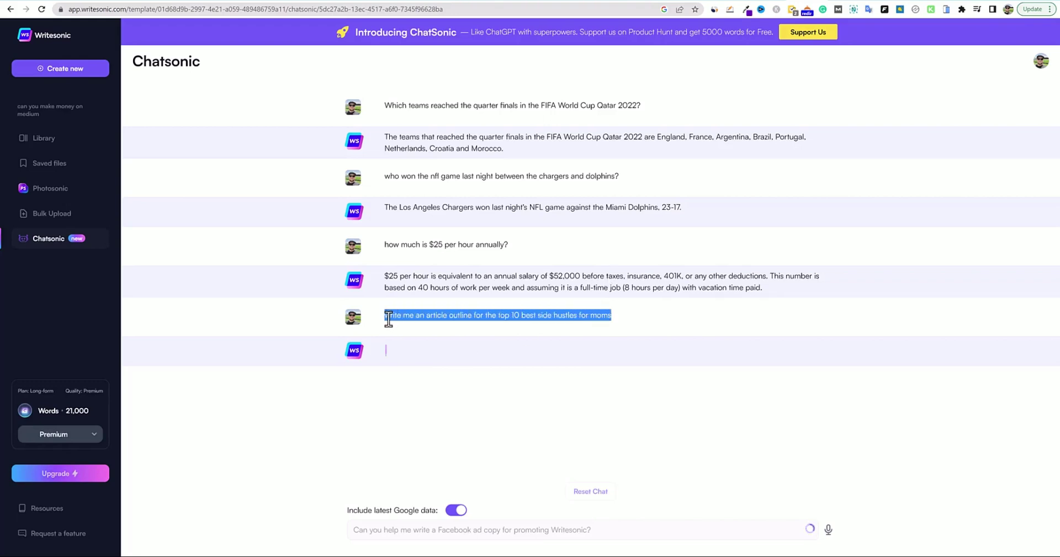
Switch to ChatGPT to pose the same side-hustle outline request
left_click(782, 3)
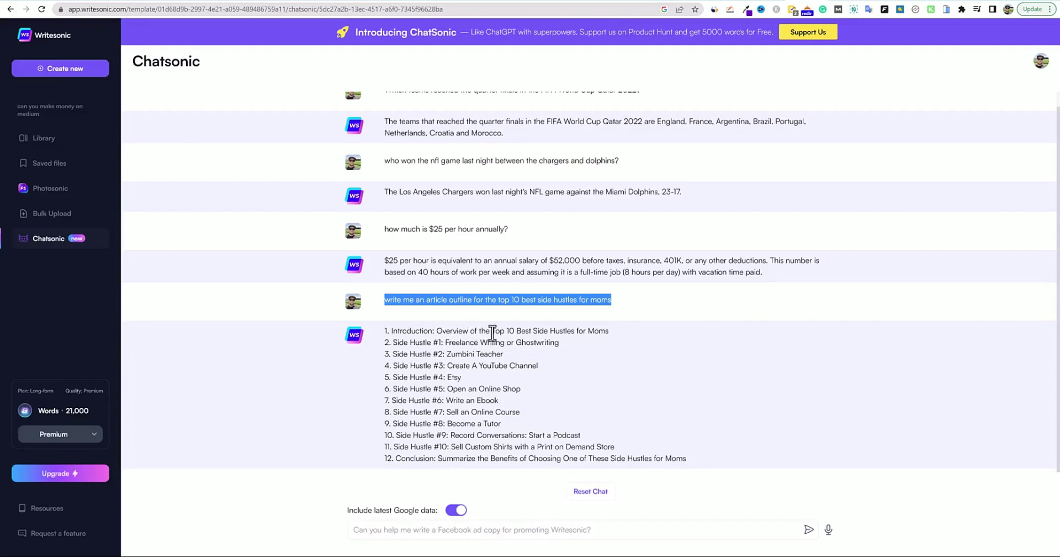
Copy the outline's introduction line and paste it as a new Chatsonic prompt
left_click_drag(607, 330, 385, 335)
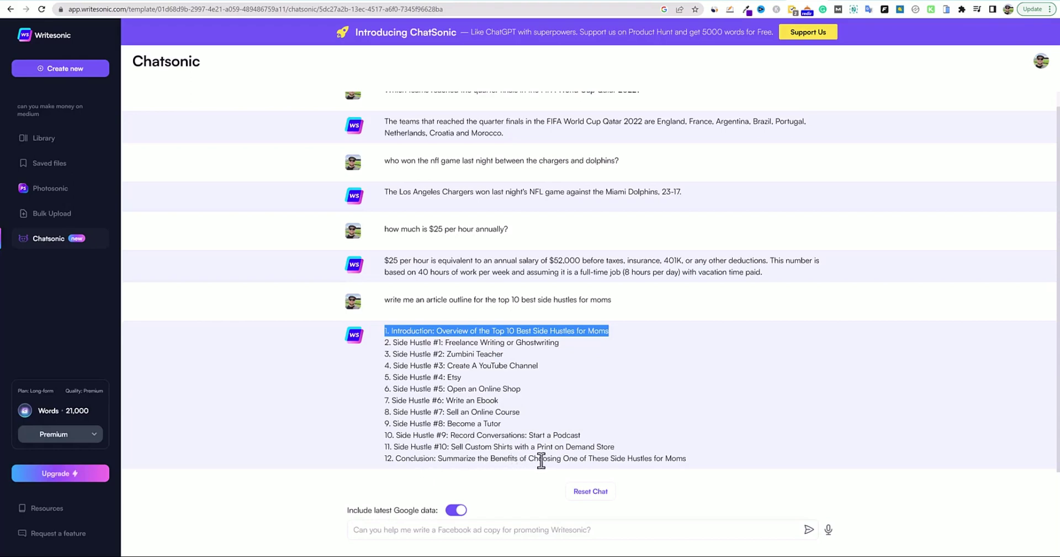
left_click(508, 342)
left_click_drag(610, 330, 392, 333)
key("ctrl+c")
left_click(403, 529)
key("ctrl+v")
key("Return")
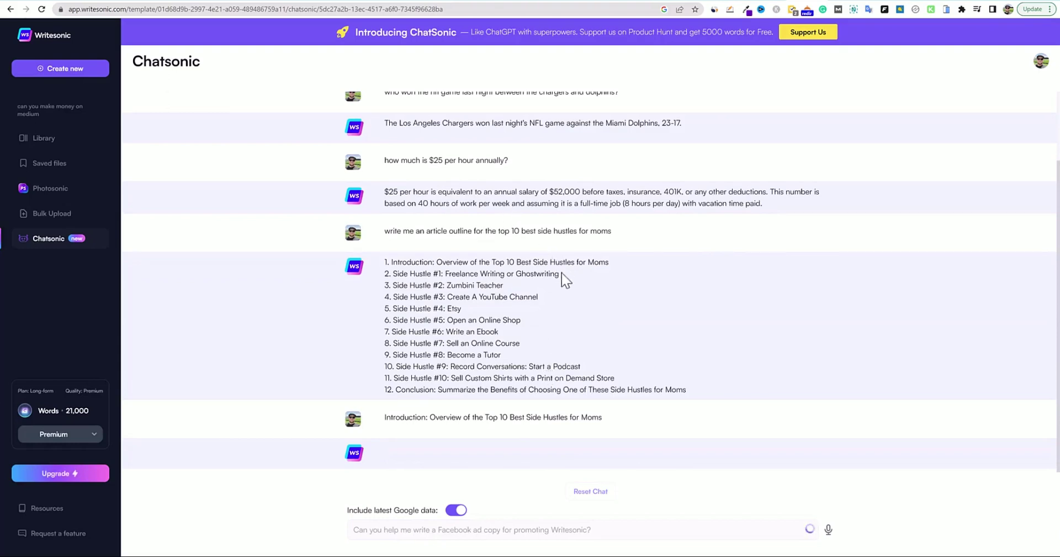
left_click_drag(560, 273, 446, 274)
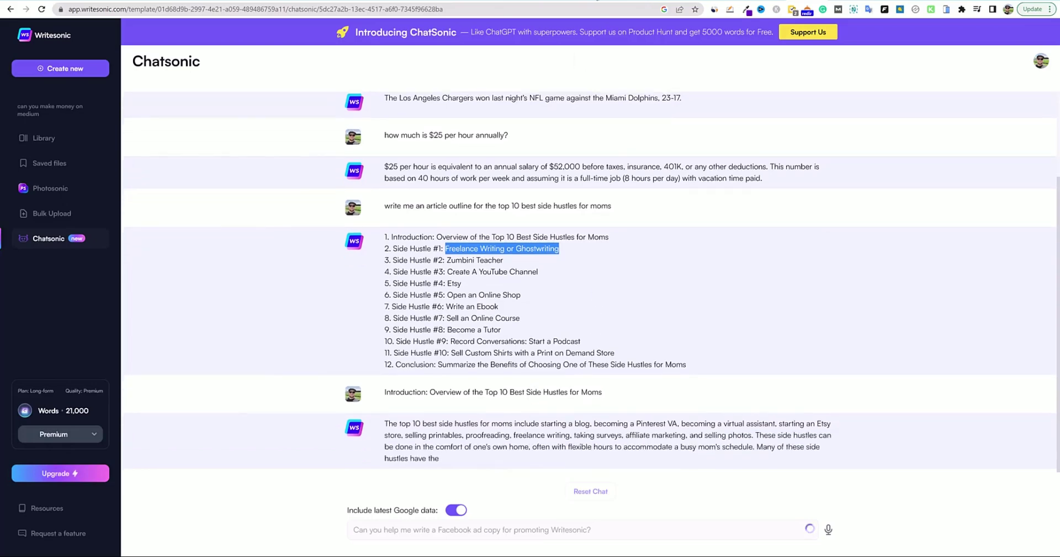
left_click(768, 1)
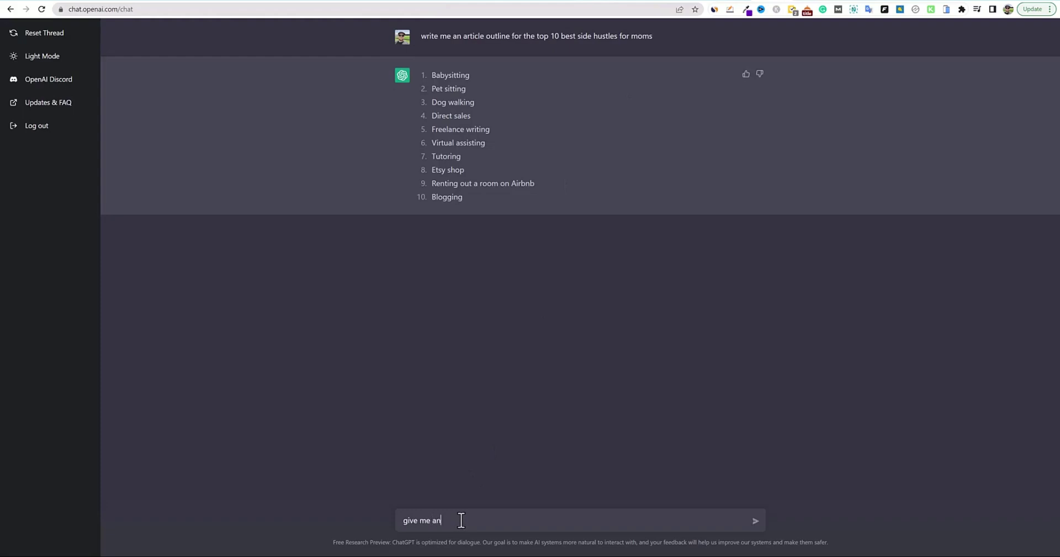
Ask ChatGPT for an image of a bear walking in the woods
type("ima")
type("g in th ewo")
type("e woods")
key("Return")
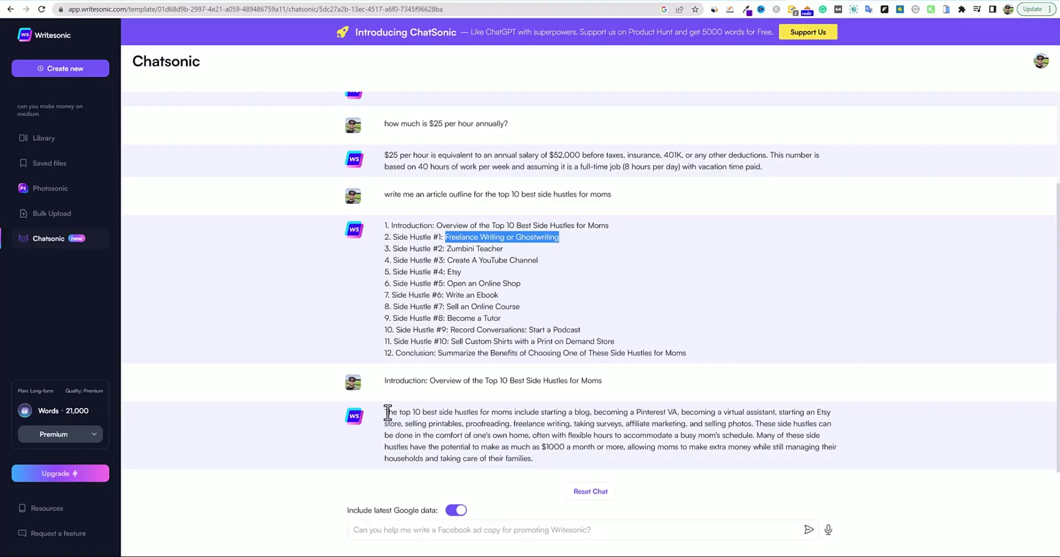
left_click_drag(385, 411, 602, 469)
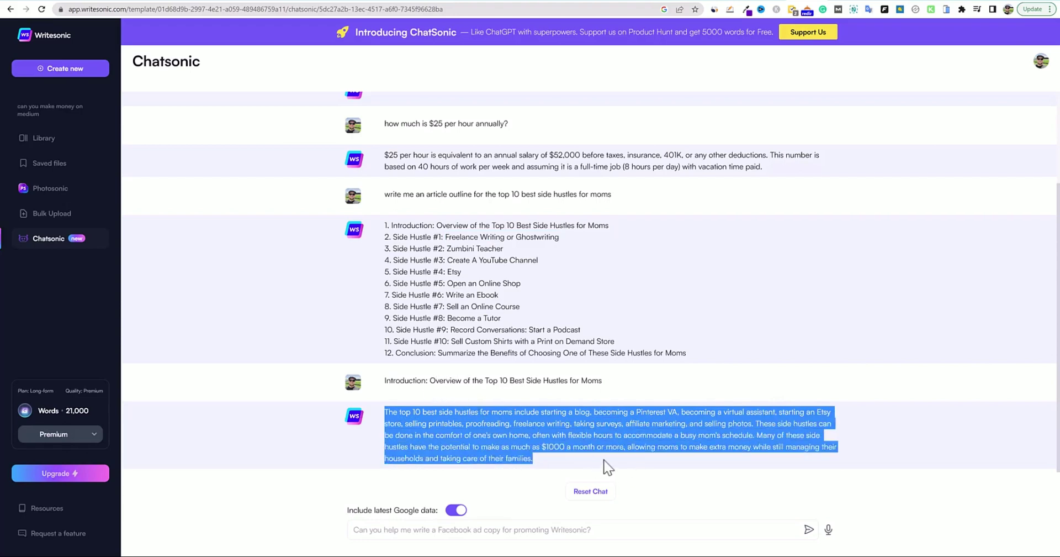
Send 'give me an image of a bear walking in the woods' to Chatsonic
scroll(580, 258, "up", 1)
scroll(582, 259, "up", 4)
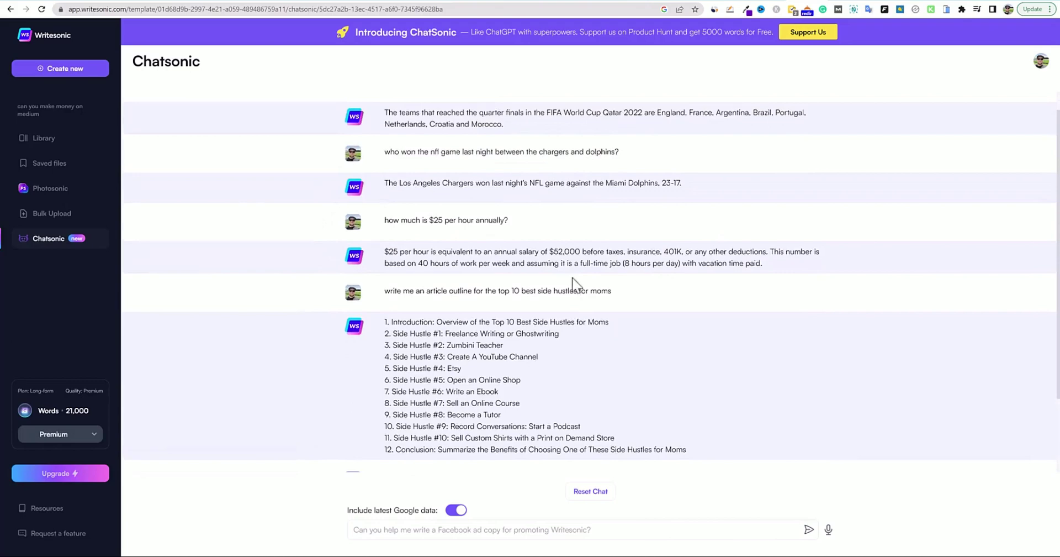
scroll(574, 288, "down", 5)
left_click(490, 531)
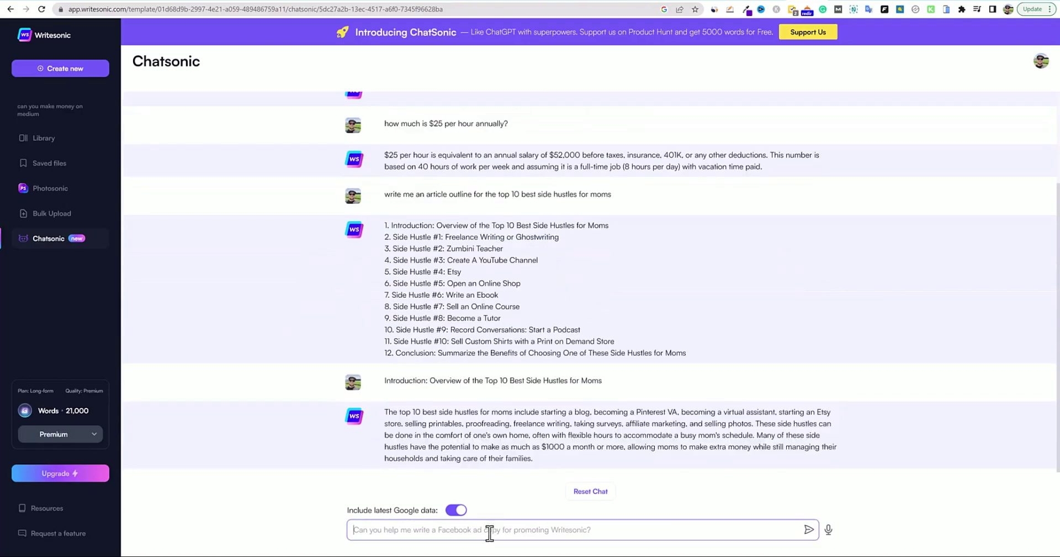
type("give me an image of a bear walking in the woods")
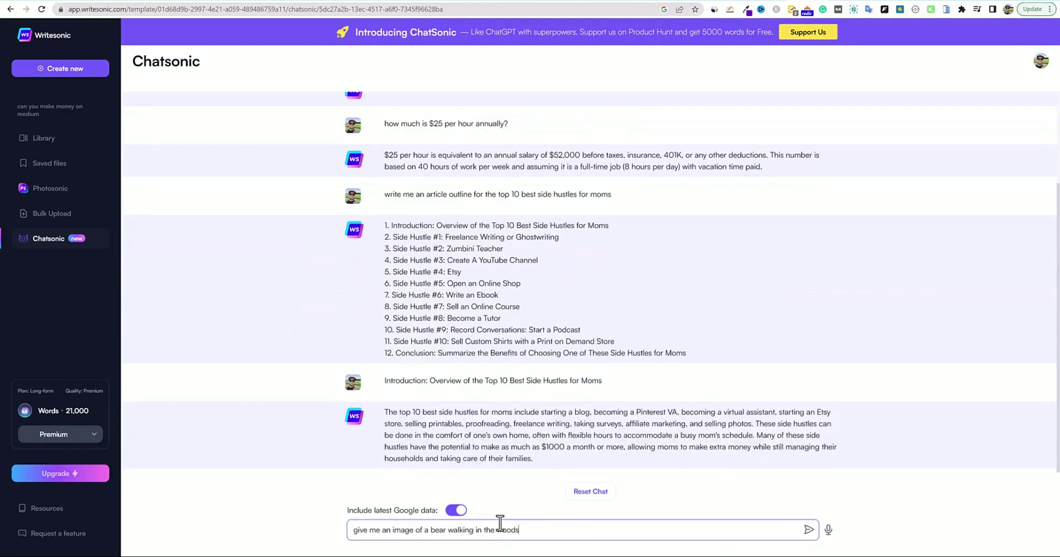
key("Return")
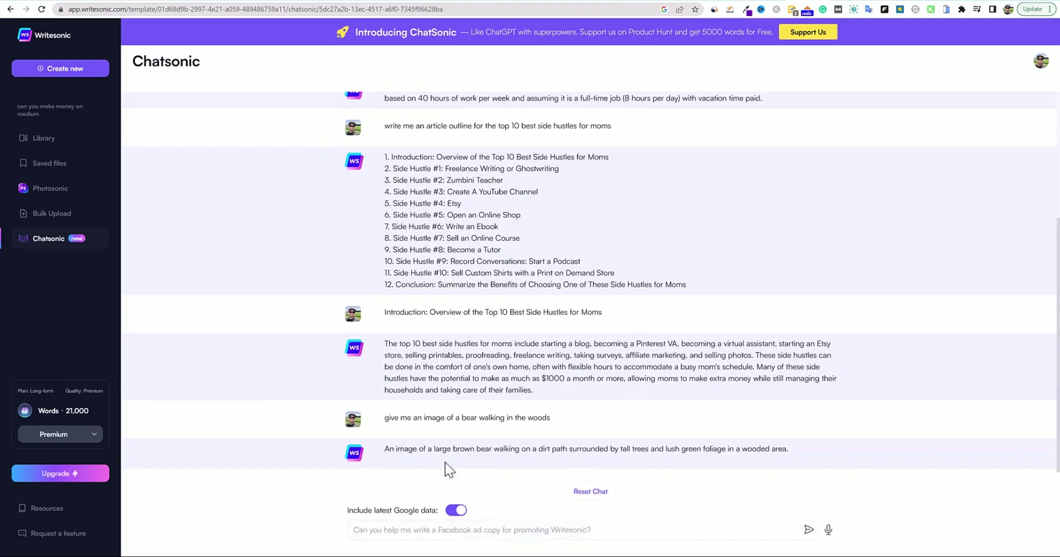
Copy Chatsonic's bear description and resend it prefixed with 'generate'
left_click_drag(795, 454, 384, 450)
key("ctrl+c")
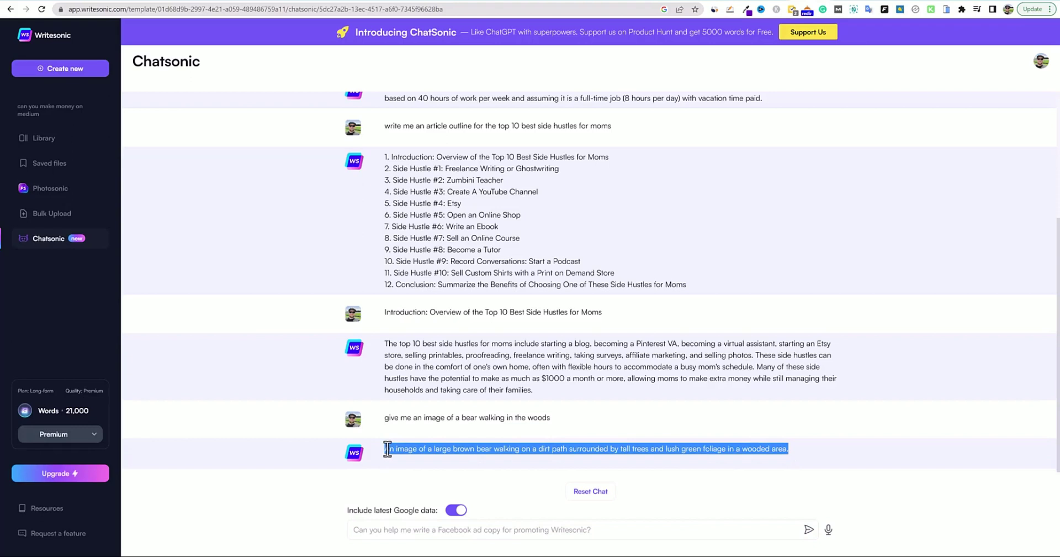
left_click(401, 532)
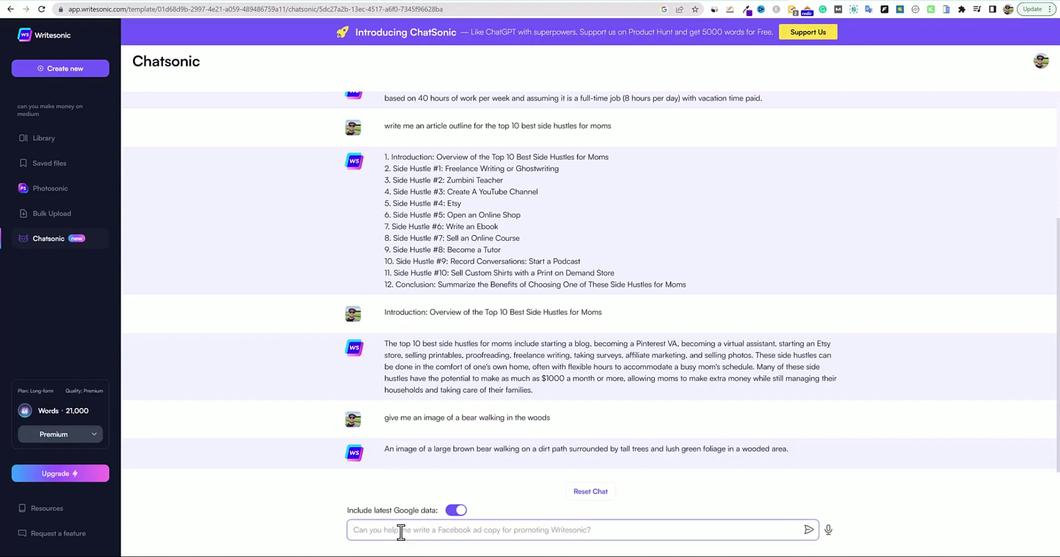
type("g")
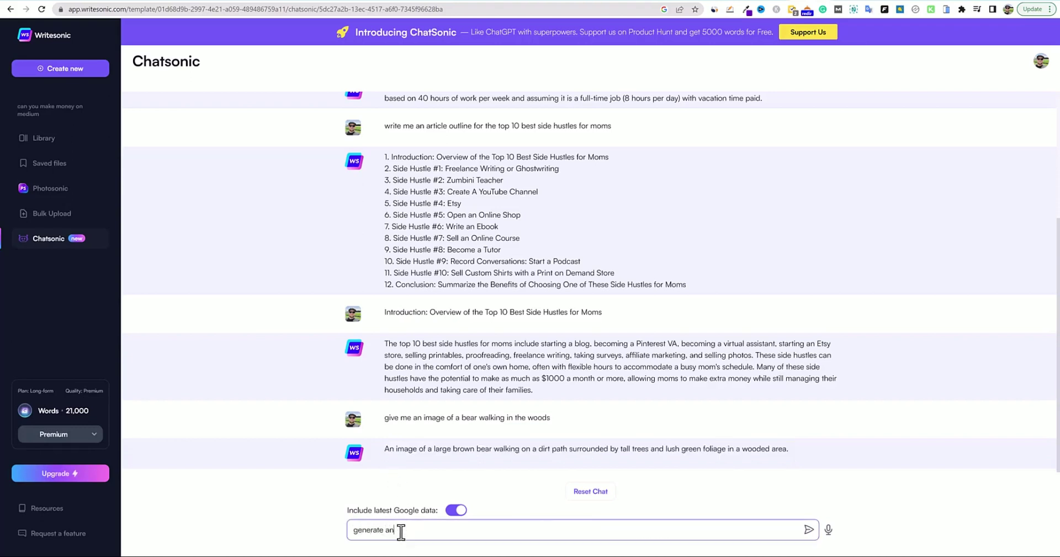
type("enerate an")
key("BackSpace")
key("BackSpace")
key("ctrl+v")
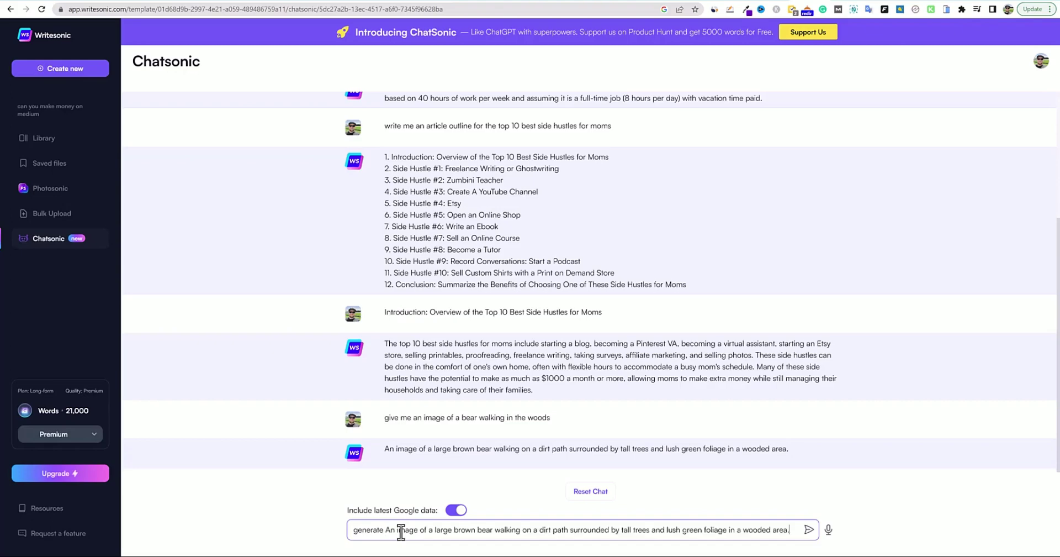
key("Return")
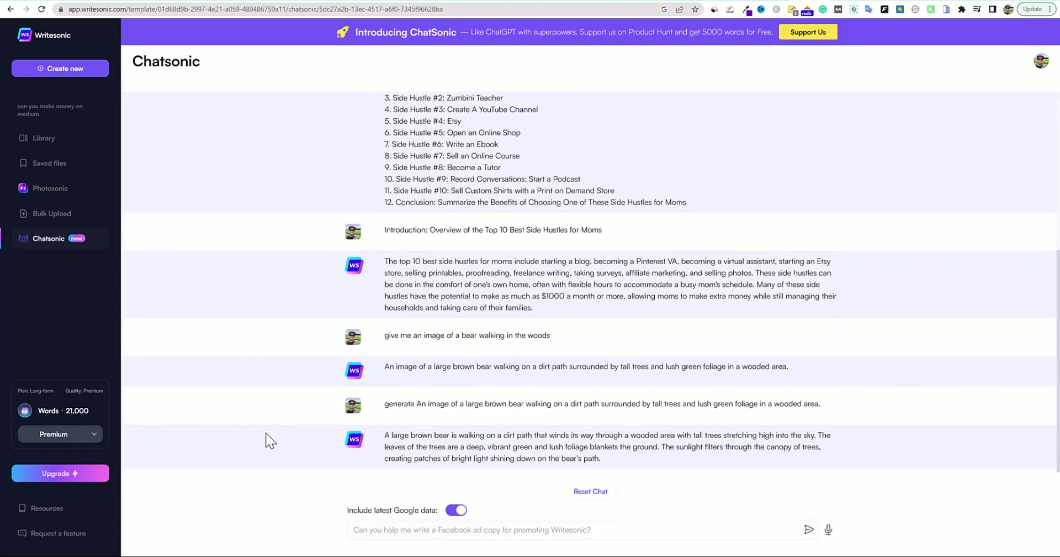
scroll(526, 257, "up", 5)
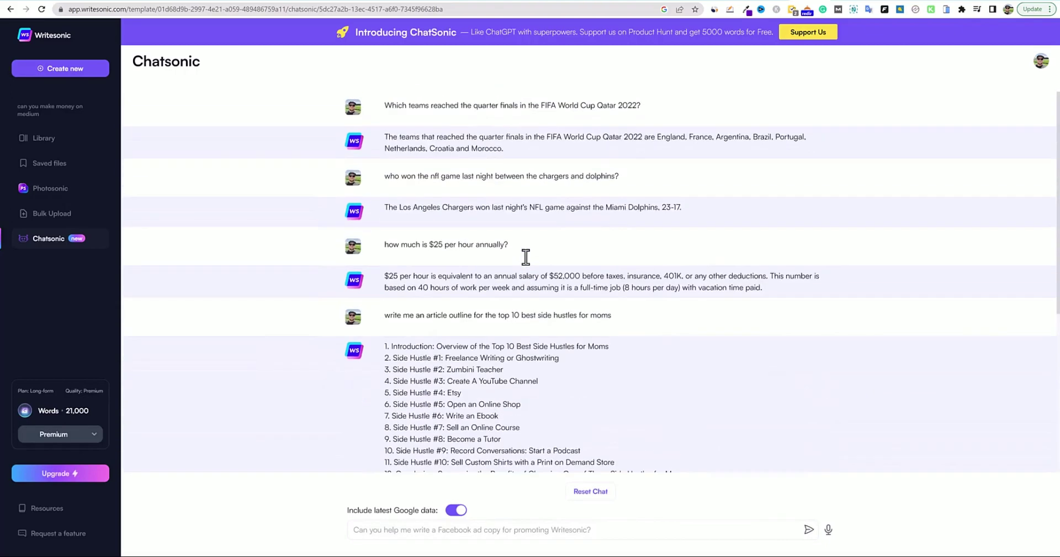
scroll(526, 256, "down", 5)
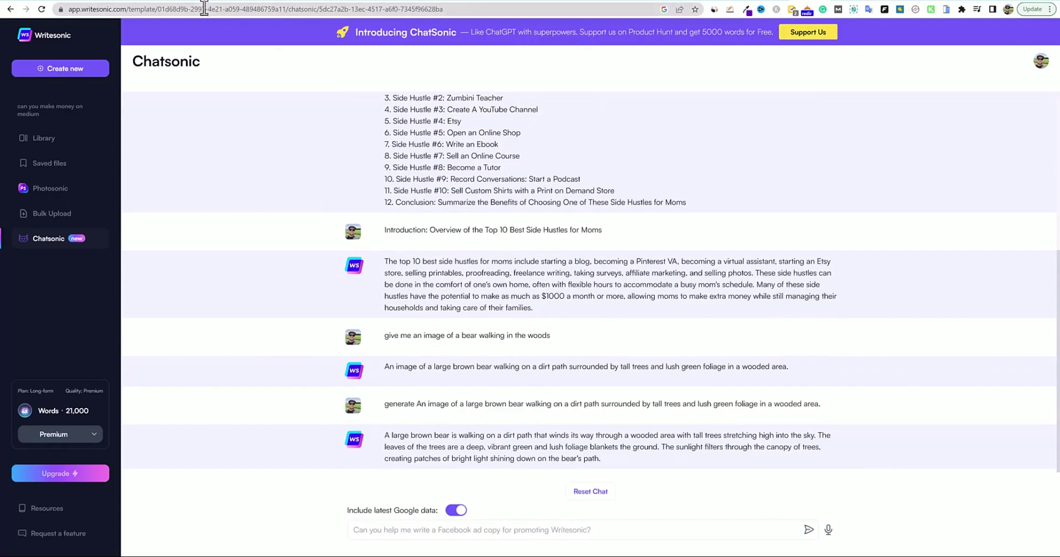
left_click(200, 3)
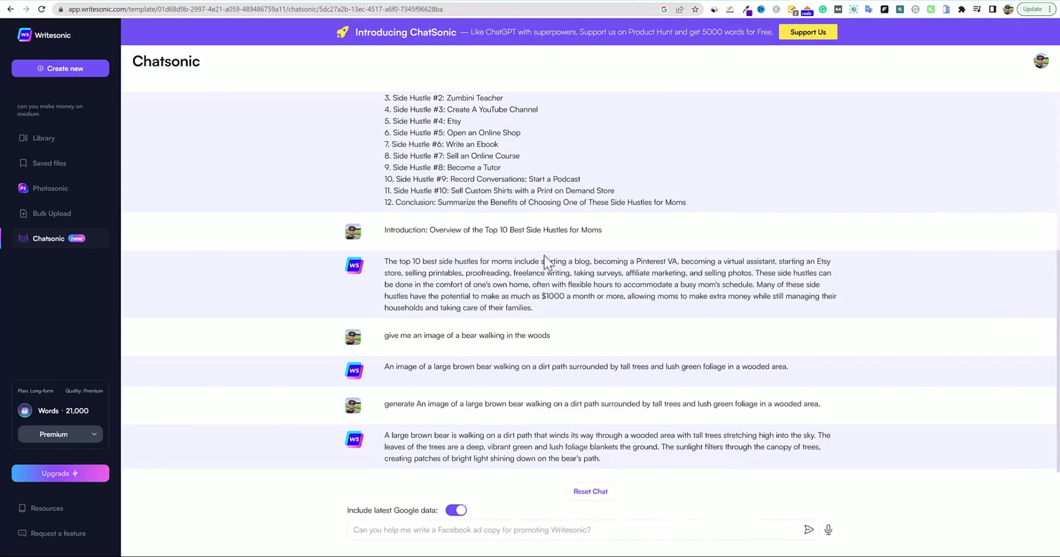
Generate Photosonic images from the pasted bear description, then return to a fresh Chatsonic page
left_click(53, 188)
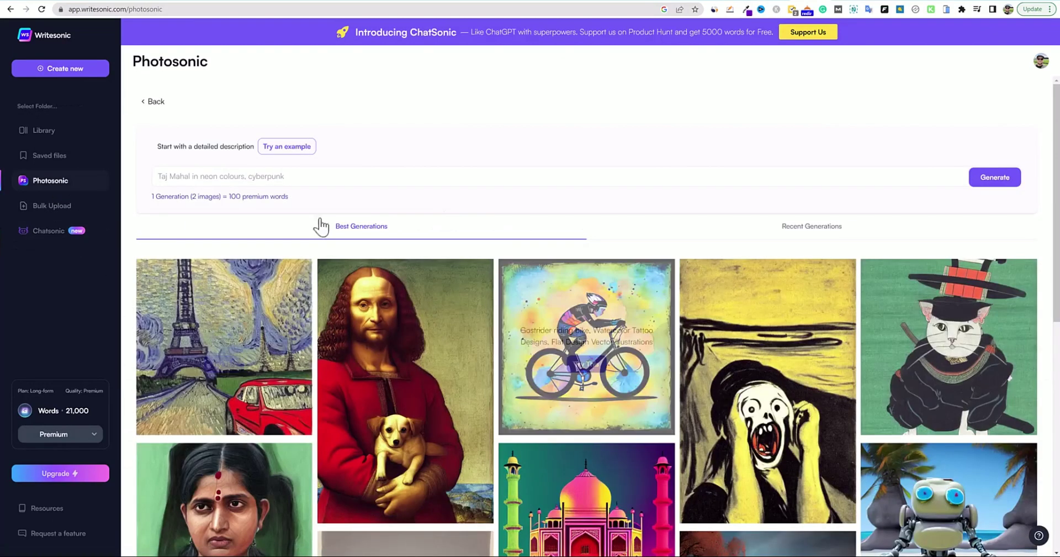
left_click(190, 178)
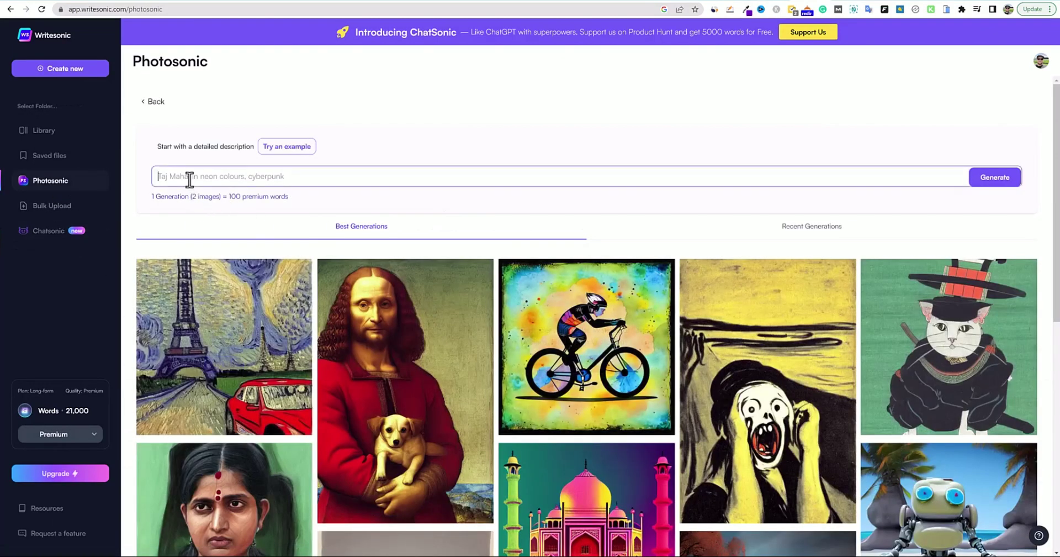
key("ctrl+v")
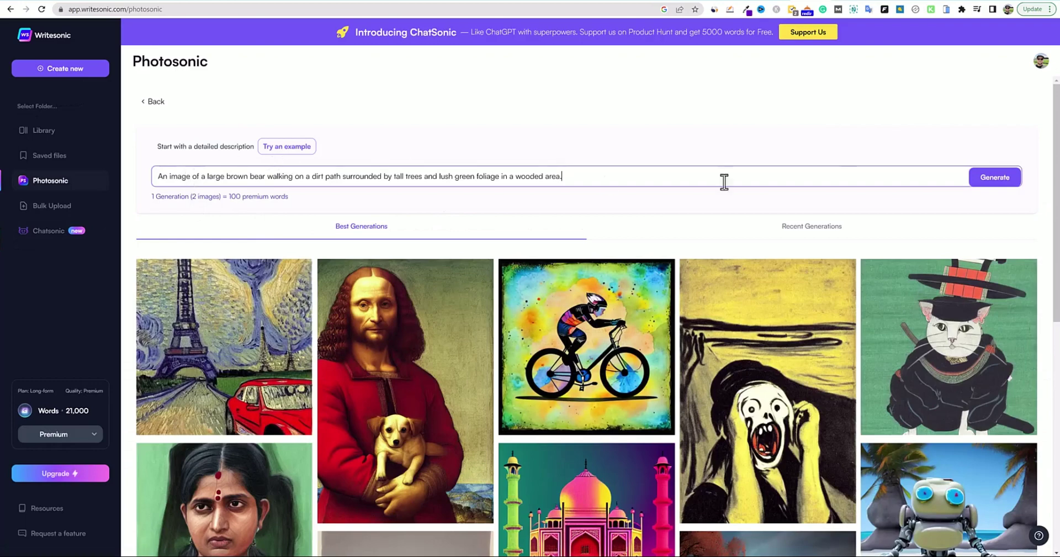
left_click(989, 186)
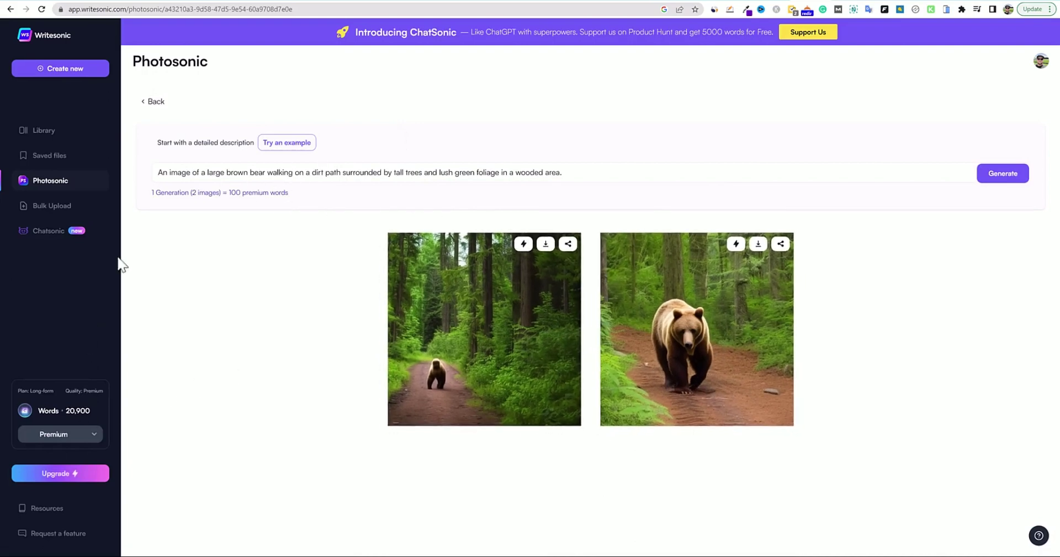
left_click(48, 231)
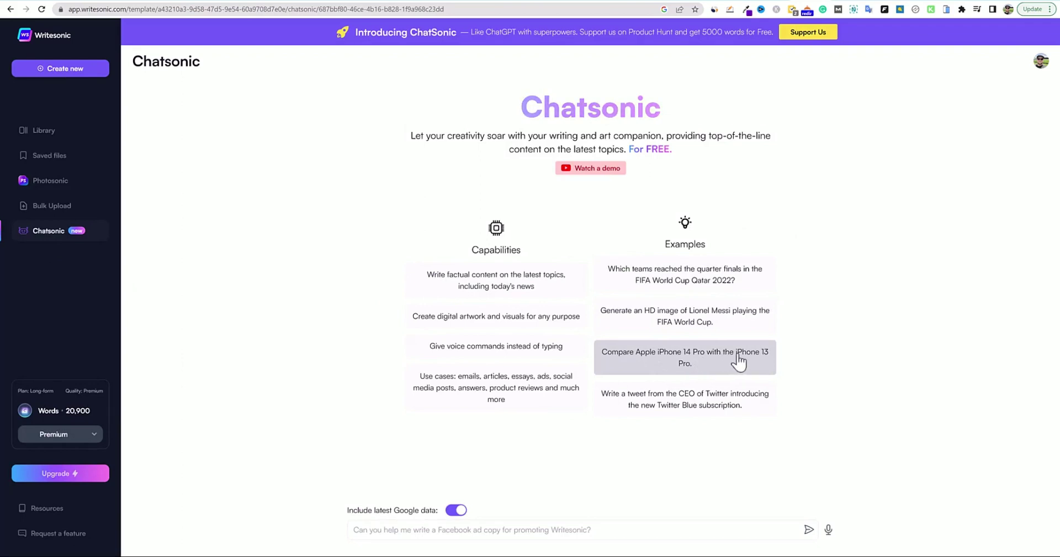
Send the 'Compare Apple iPhone 14 Pro with the iPhone 13 Pro.' example prompt and select it
left_click(700, 364)
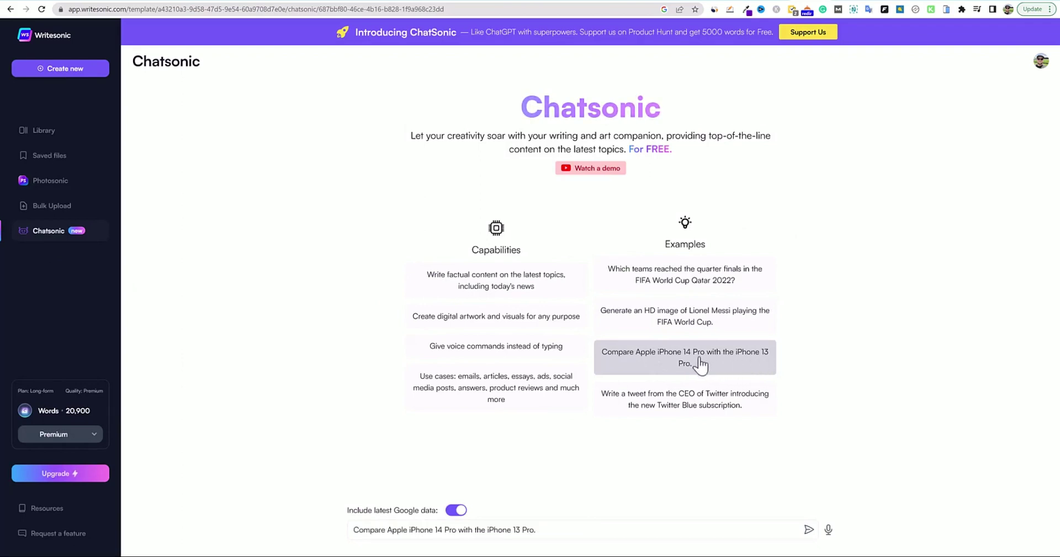
left_click(809, 529)
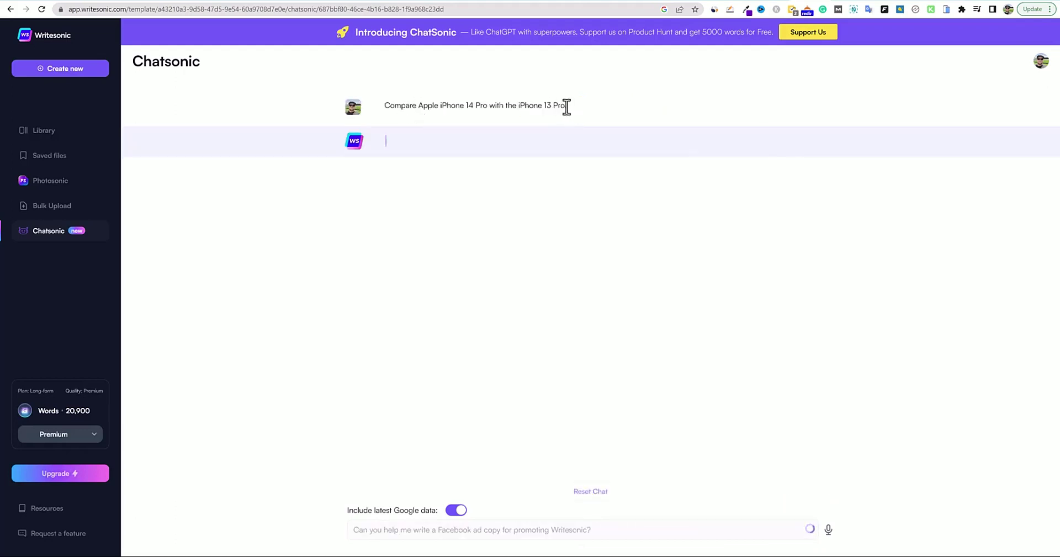
left_click_drag(567, 107, 384, 110)
key("ctrl+c")
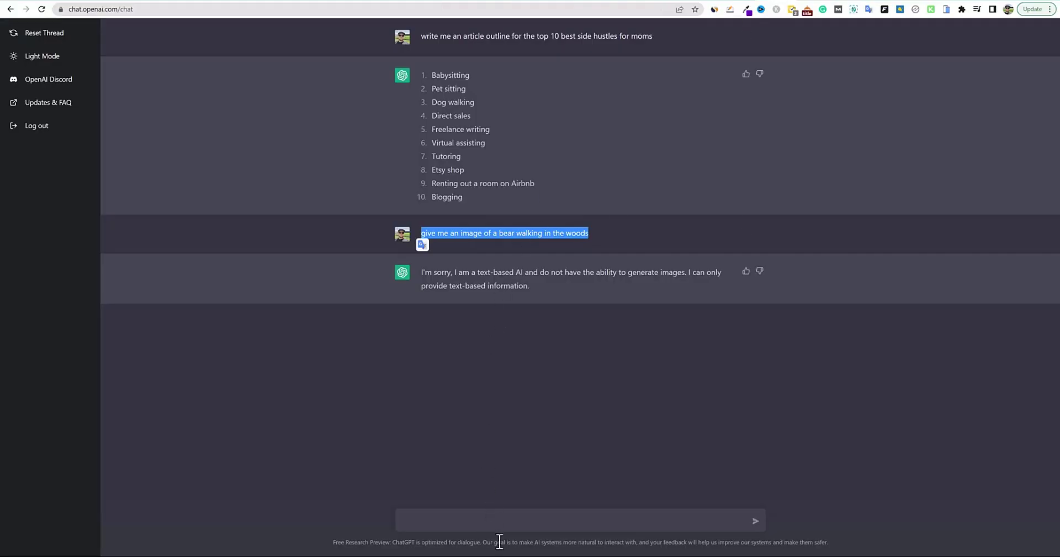
Paste the iPhone 14 Pro vs iPhone 13 Pro comparison prompt into ChatGPT and send it
left_click(492, 519)
key("ctrl+v")
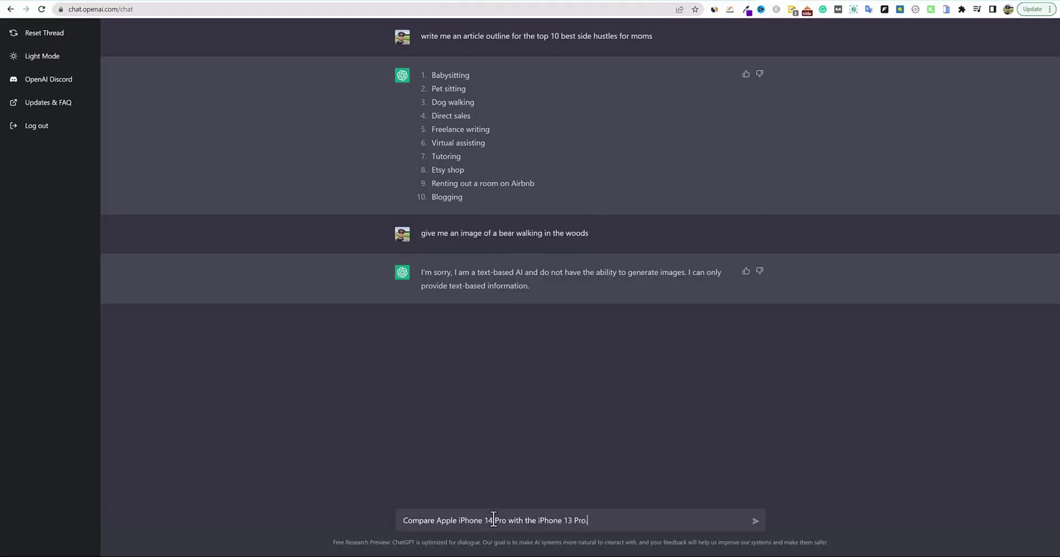
key("Return")
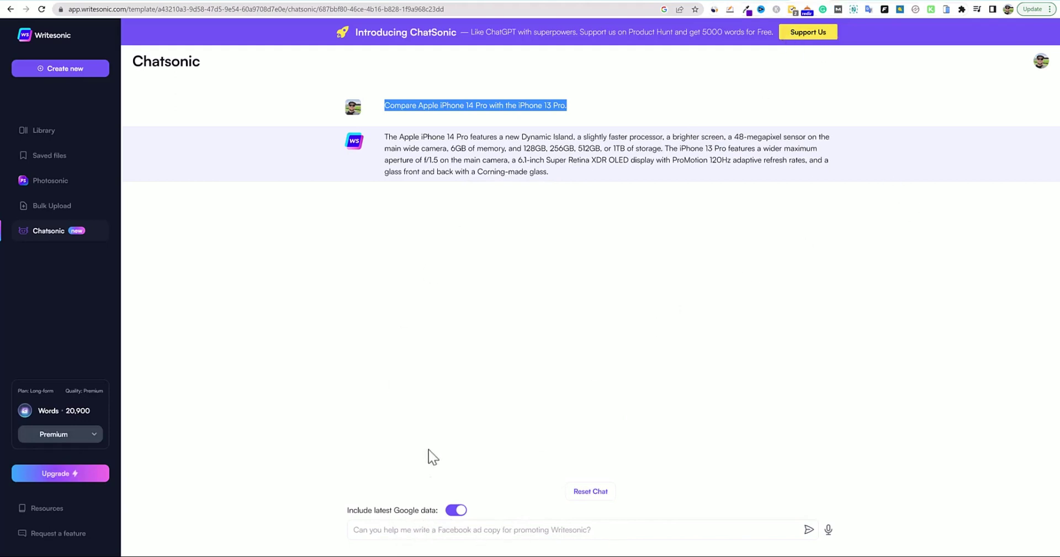
Switch back to ChatGPT to view its refusal to compare the iPhones
left_click(784, 1)
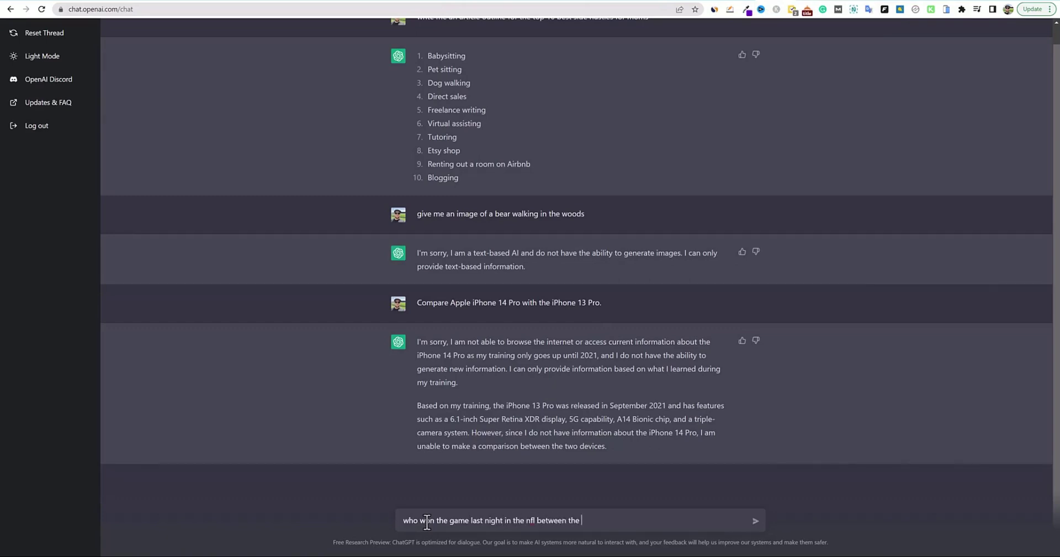
Send ChatGPT the question 'who won the game last night in the nfl between the chargers and the dolphins'
type("cah")
type("rgers and th")
type("e dolphins")
key("Return")
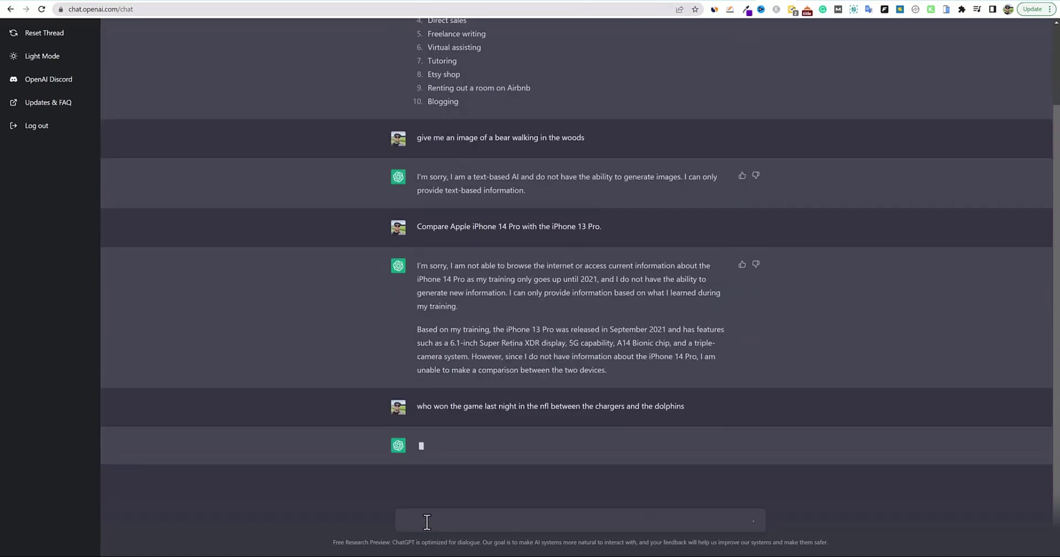